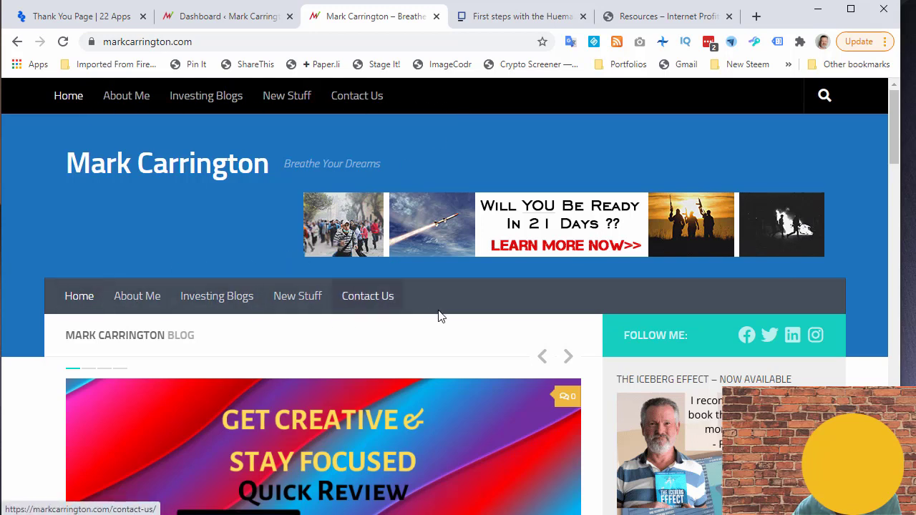
Step: Examine the blog's home page, including its header, featured post, list of recent posts and sidebar
scroll(536, 301, down, 1)
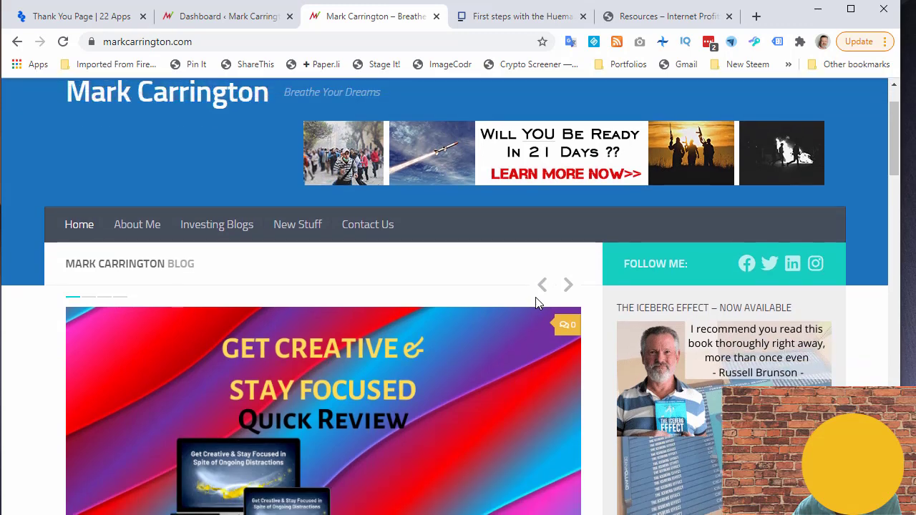
scroll(538, 302, down, 1)
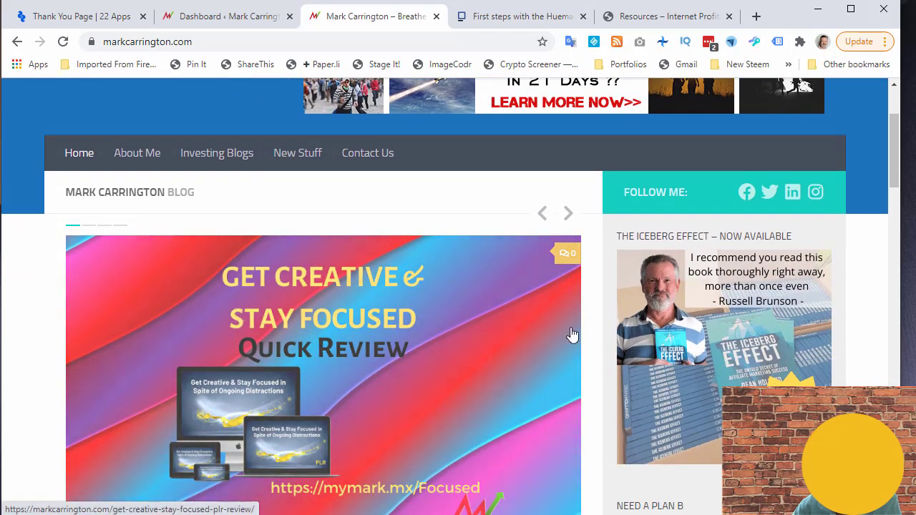
scroll(752, 331, down, 7)
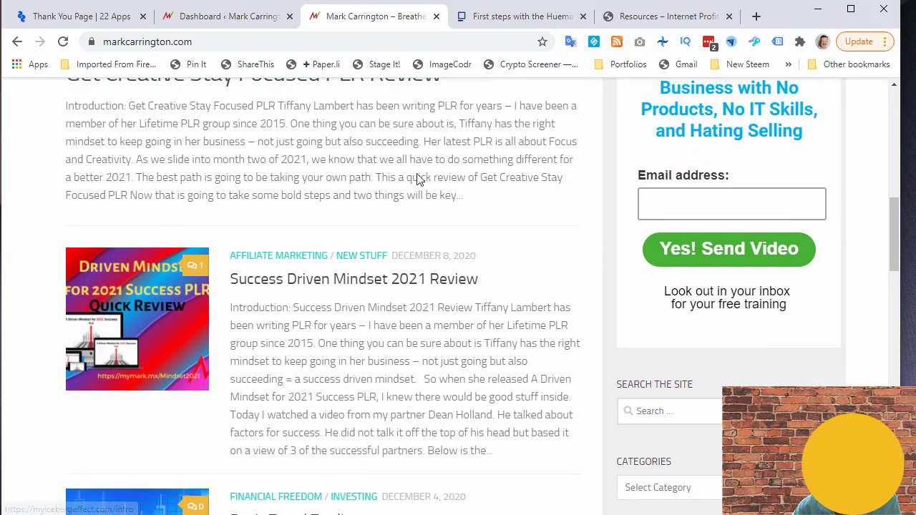
scroll(412, 163, down, 6)
scroll(397, 157, down, 2)
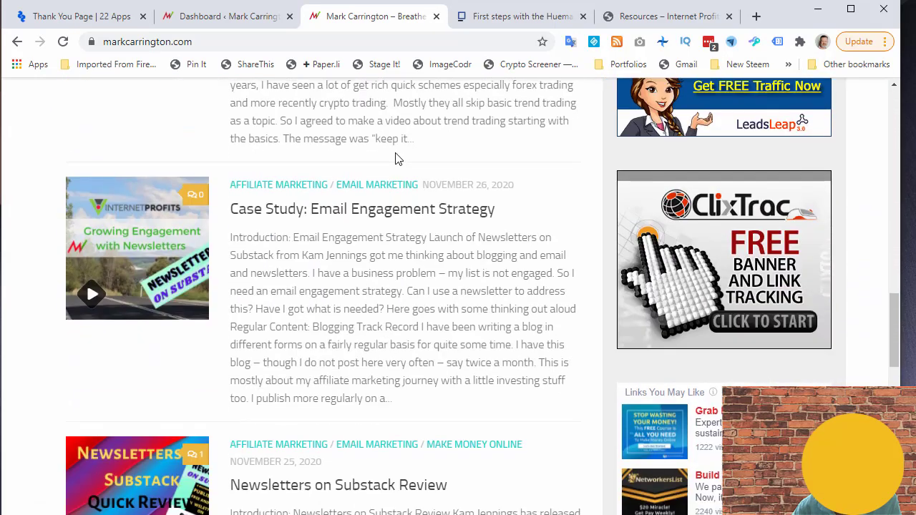
scroll(395, 153, up, 11)
scroll(327, 306, up, 2)
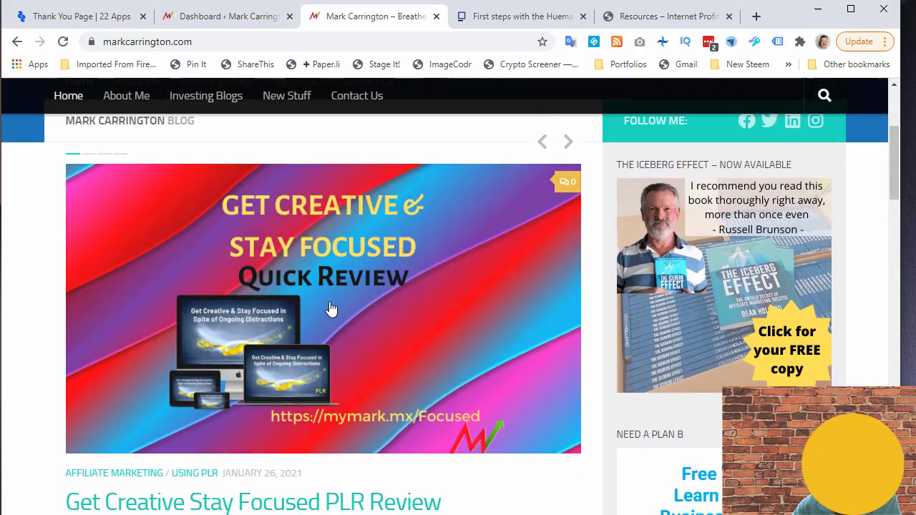
scroll(435, 318, up, 1)
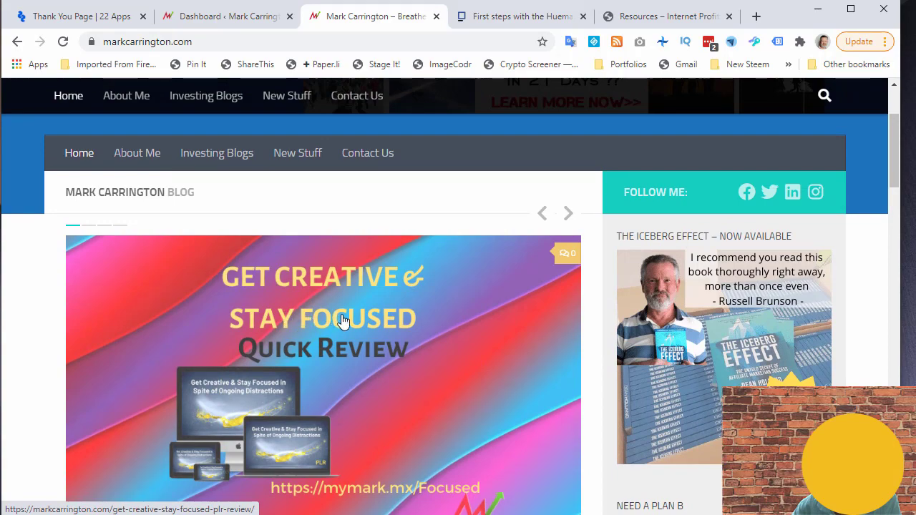
scroll(343, 321, down, 4)
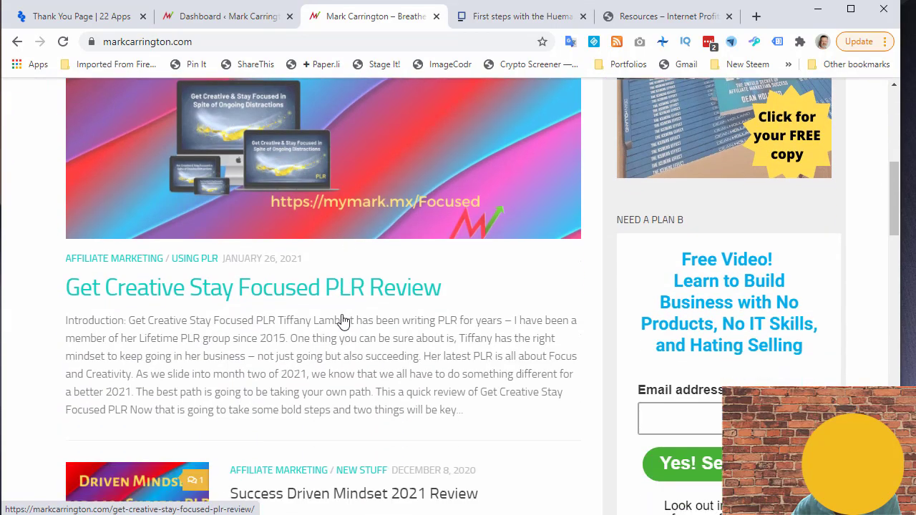
scroll(344, 266, up, 4)
Step: Advance the featured post slider by one post and review the home page down to its footer links
click(569, 212)
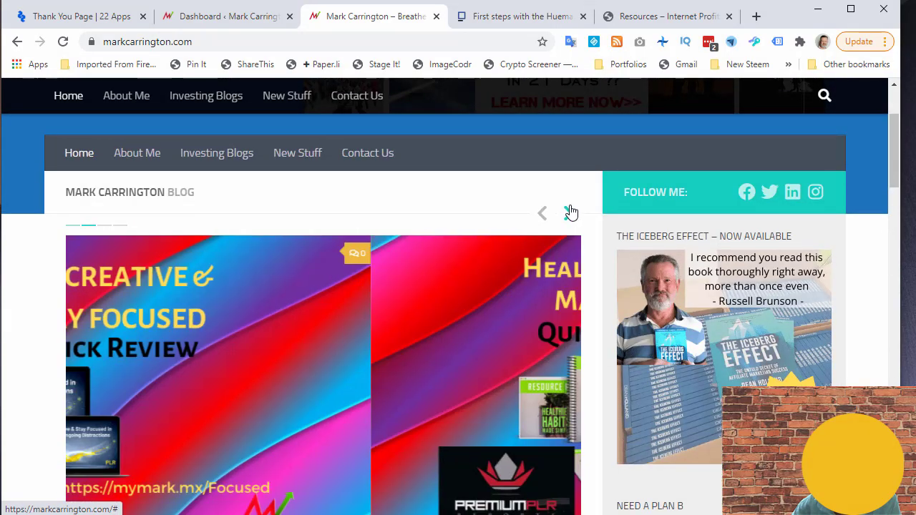
scroll(446, 342, down, 8)
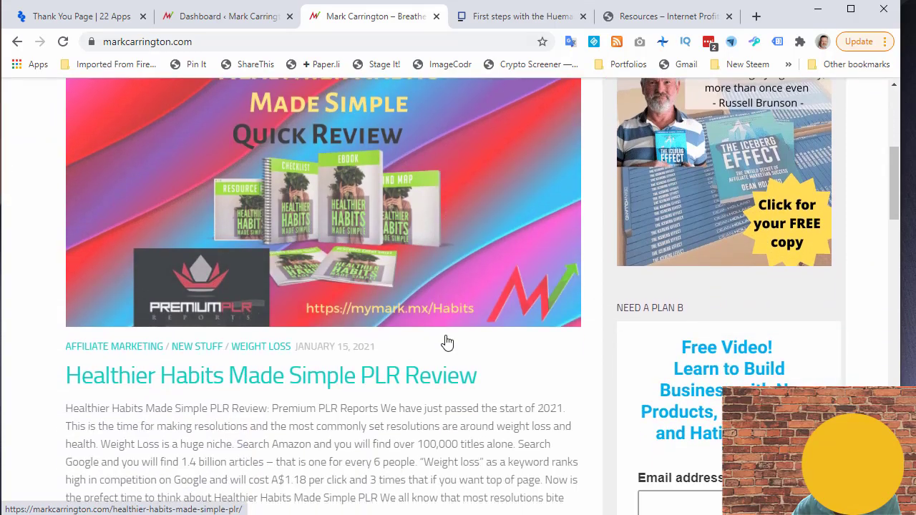
scroll(446, 342, down, 9)
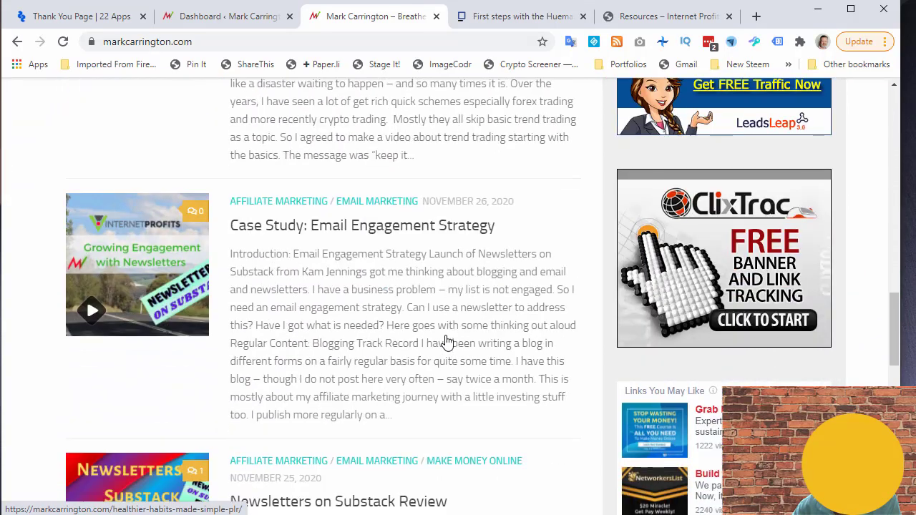
scroll(446, 342, down, 5)
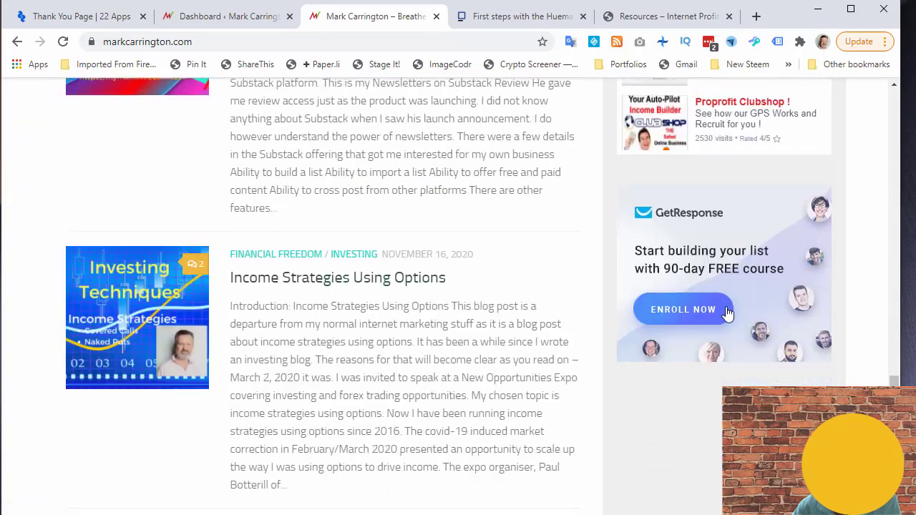
scroll(793, 387, down, 5)
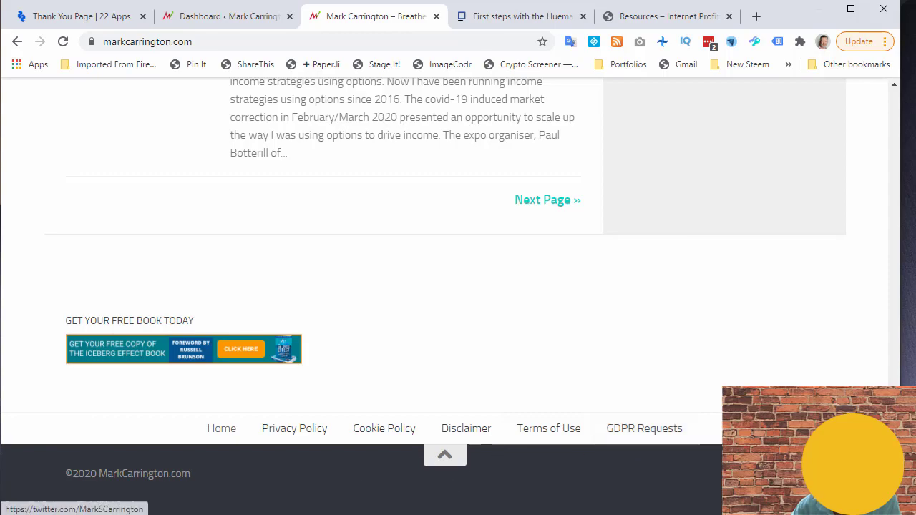
scroll(93, 501, up, 4)
scroll(458, 296, up, 15)
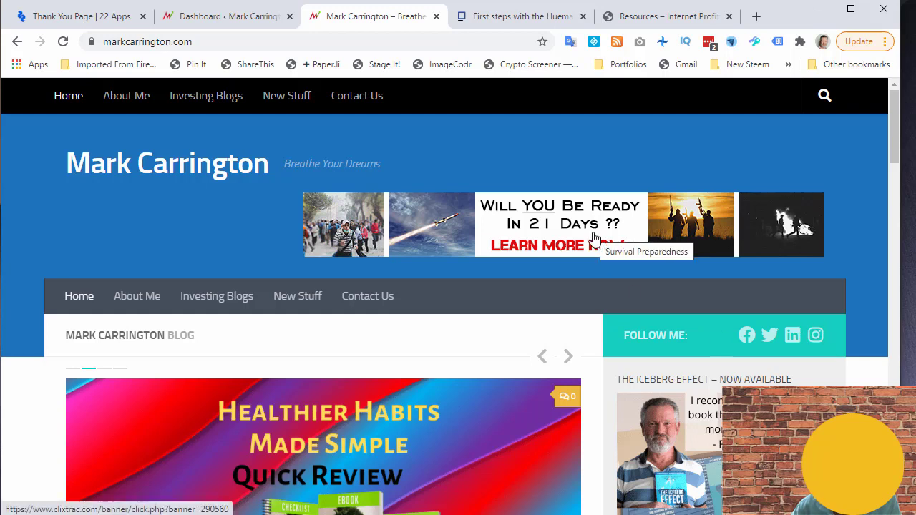
Step: Bring up the "First steps with the Hueman WordPress theme" article and review its sample layout and content overview
click(515, 18)
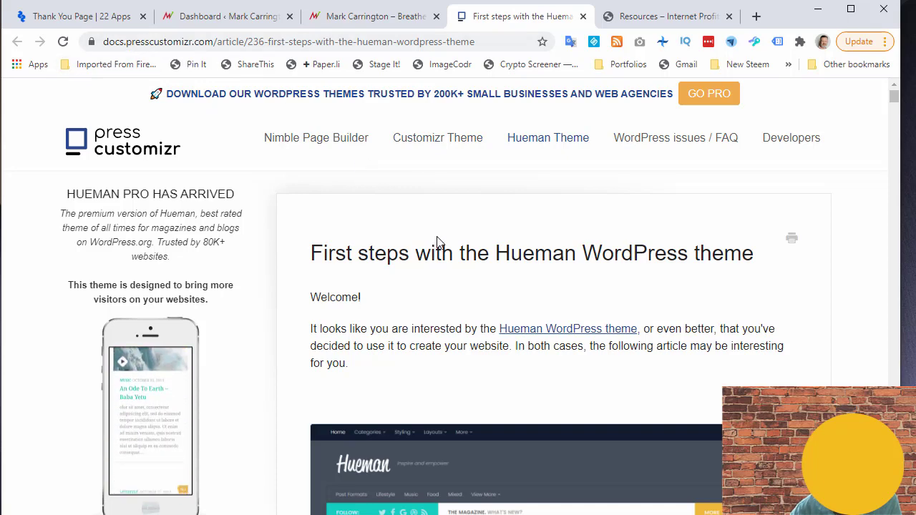
scroll(439, 242, down, 4)
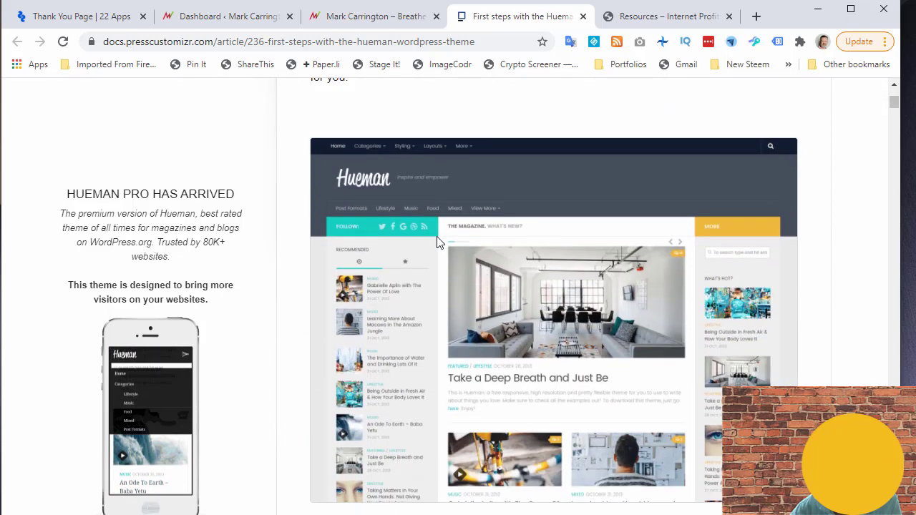
scroll(438, 241, down, 7)
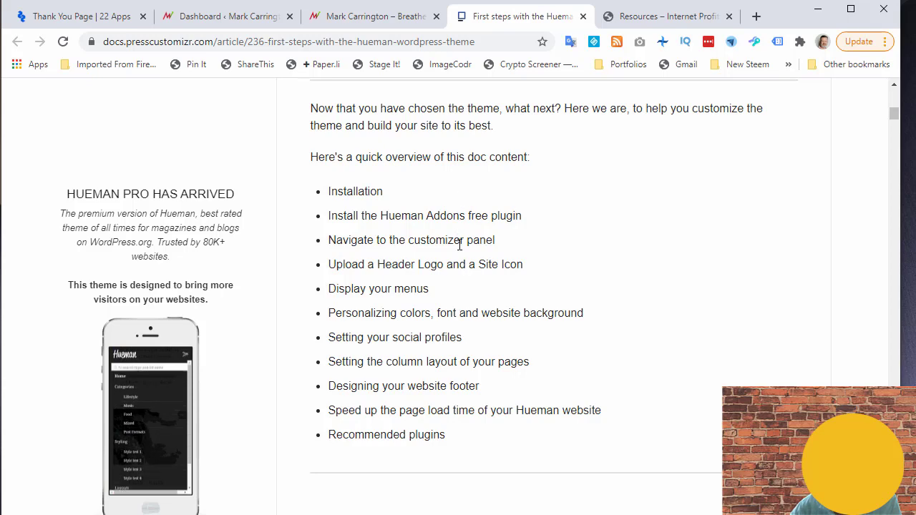
Step: Return to the site's WordPress dashboard and view the installed themes
click(231, 22)
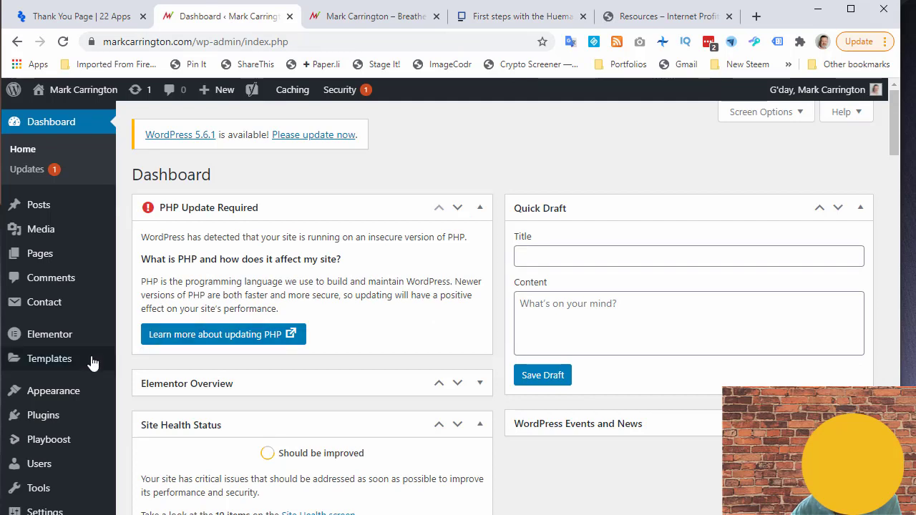
click(51, 397)
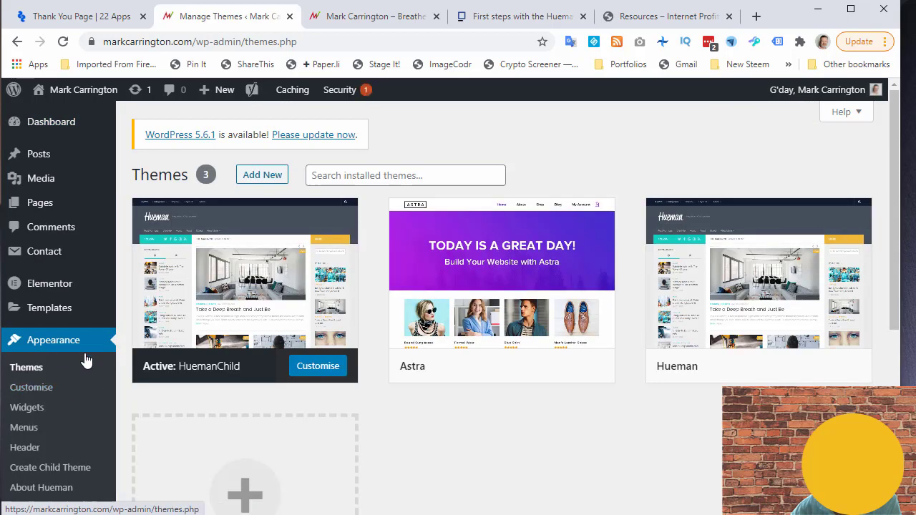
mouse_move(683, 375)
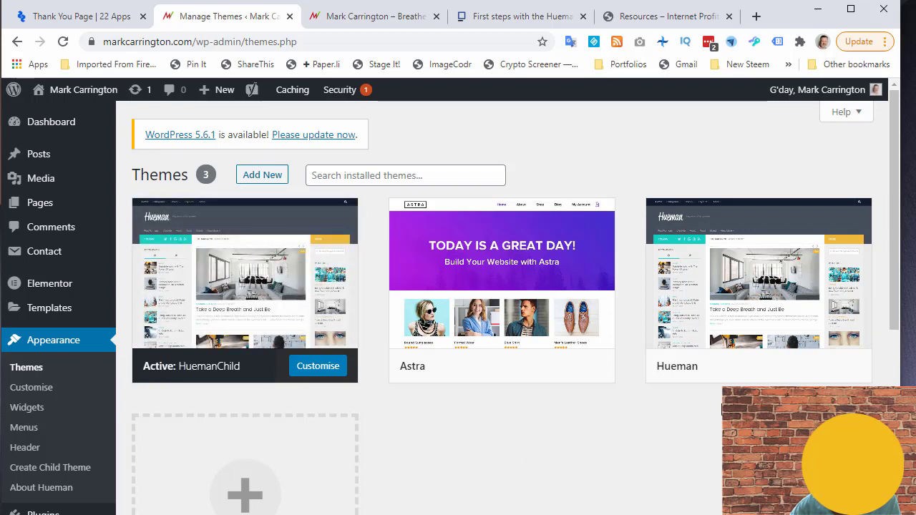
mouse_move(746, 320)
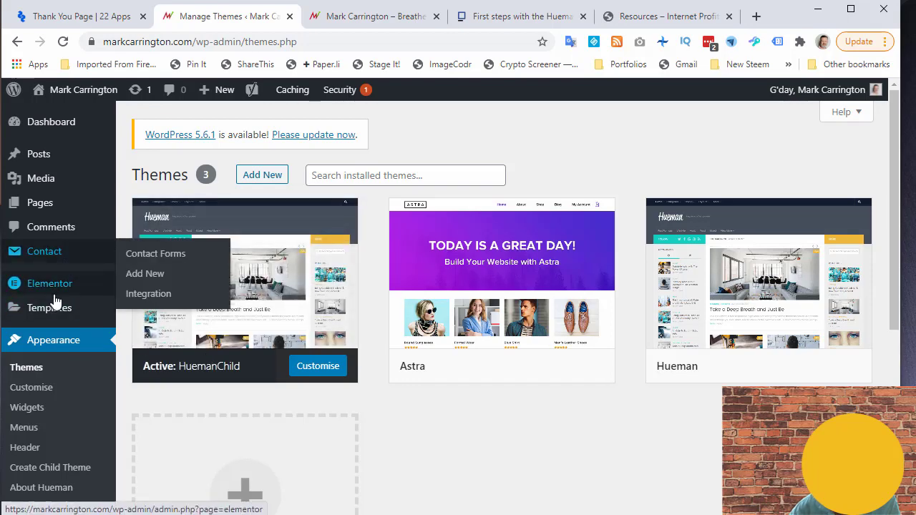
Step: Open the installed plugins list and look through it for Child Themify and Hueman Addons
scroll(43, 343, down, 4)
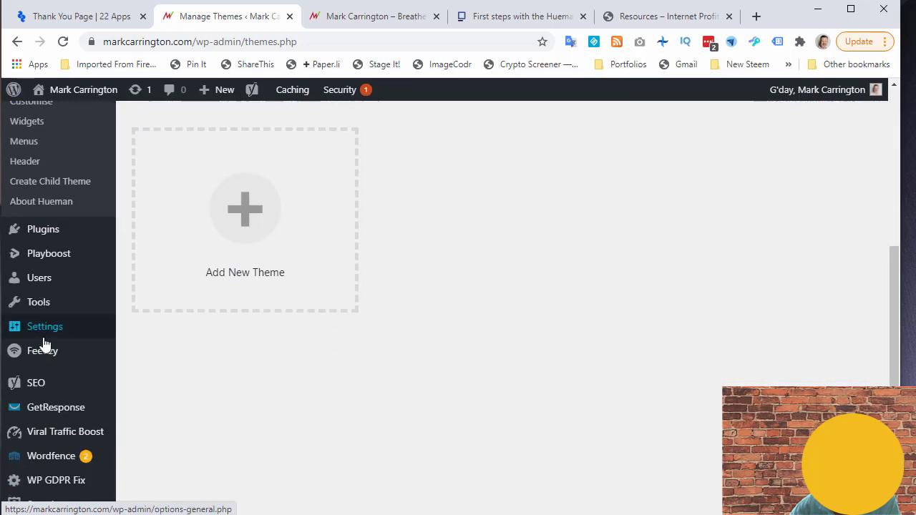
click(53, 234)
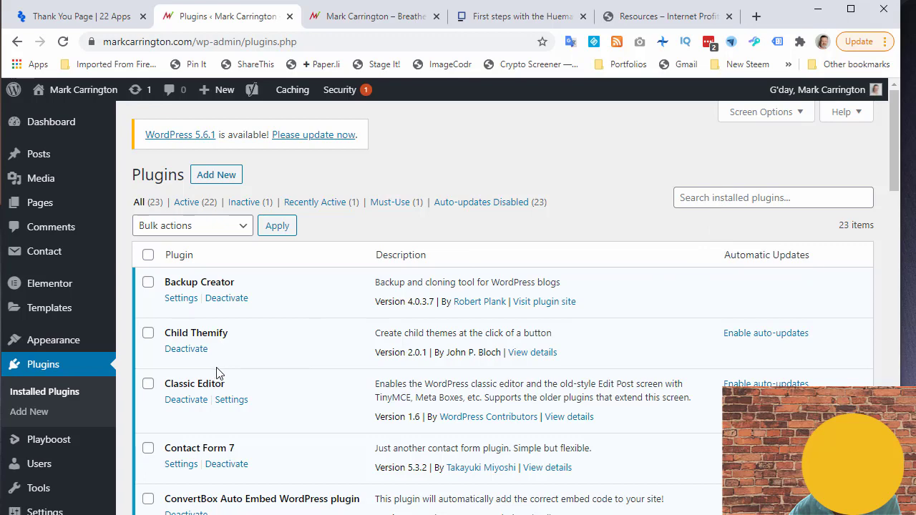
scroll(282, 350, down, 3)
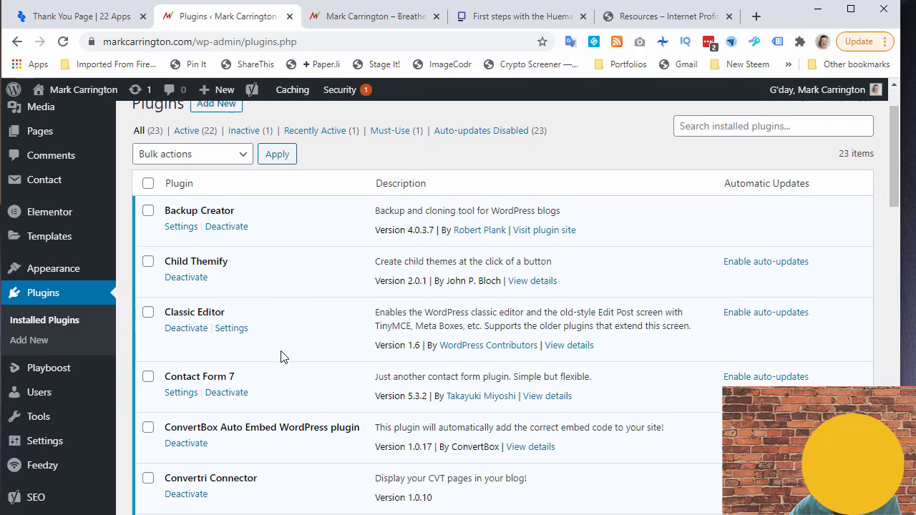
scroll(282, 351, down, 5)
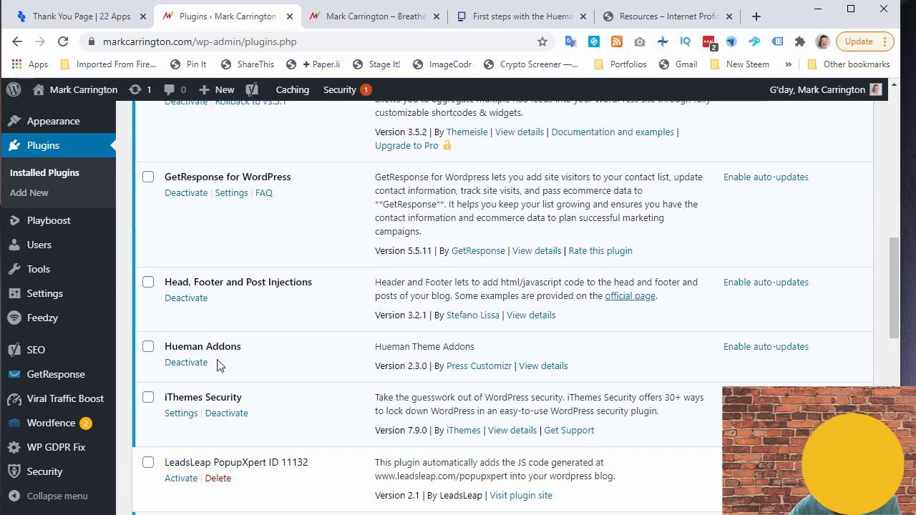
scroll(256, 363, up, 1)
scroll(258, 362, up, 10)
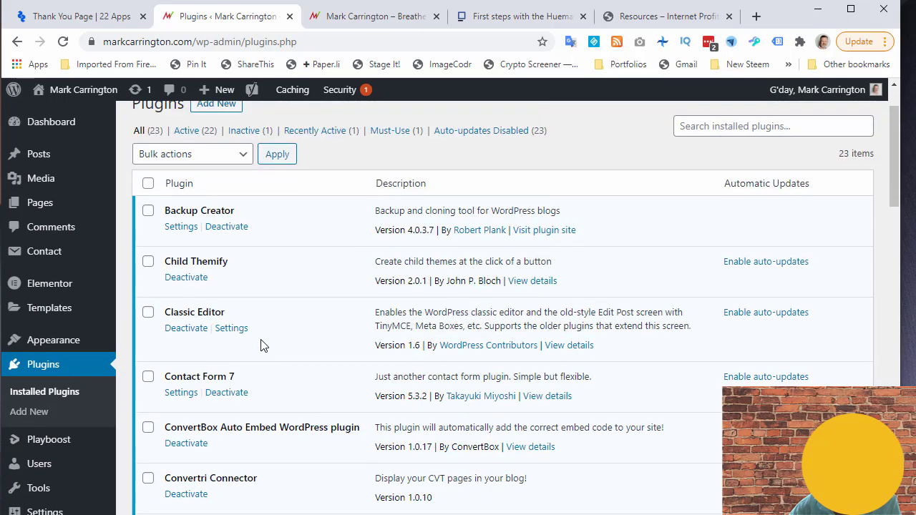
Step: Start adding a new plugin and search the plugin directory for "hueman"
click(226, 183)
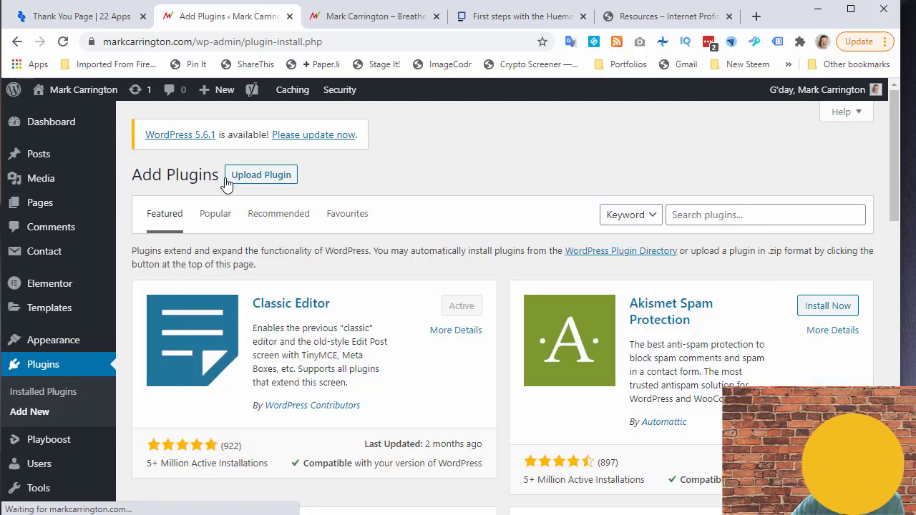
click(691, 216)
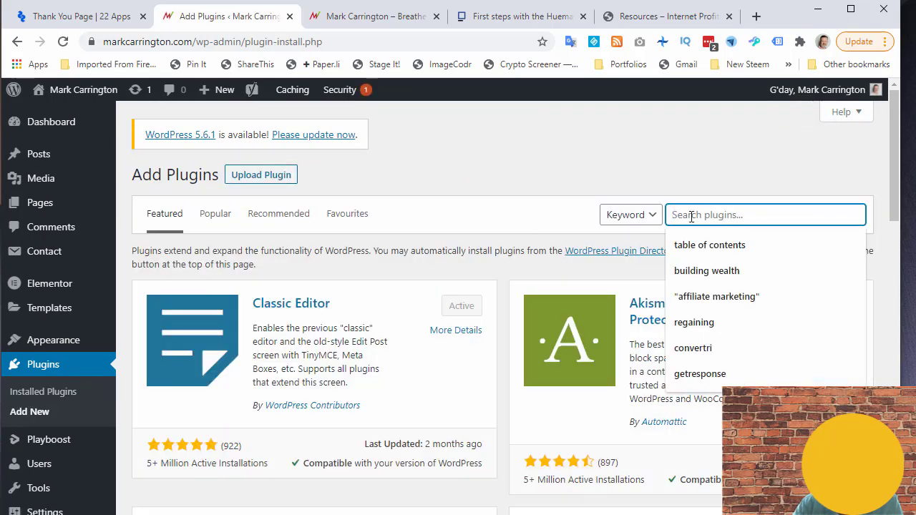
text(huem)
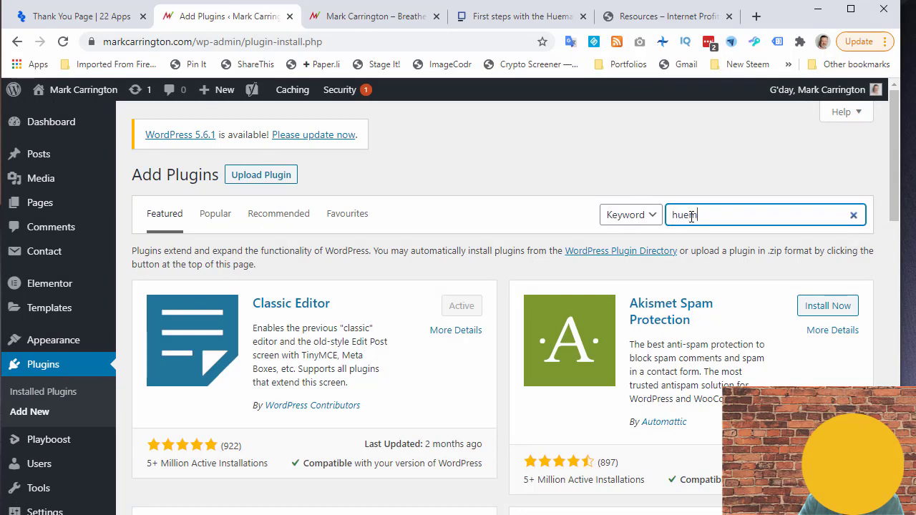
text(an)
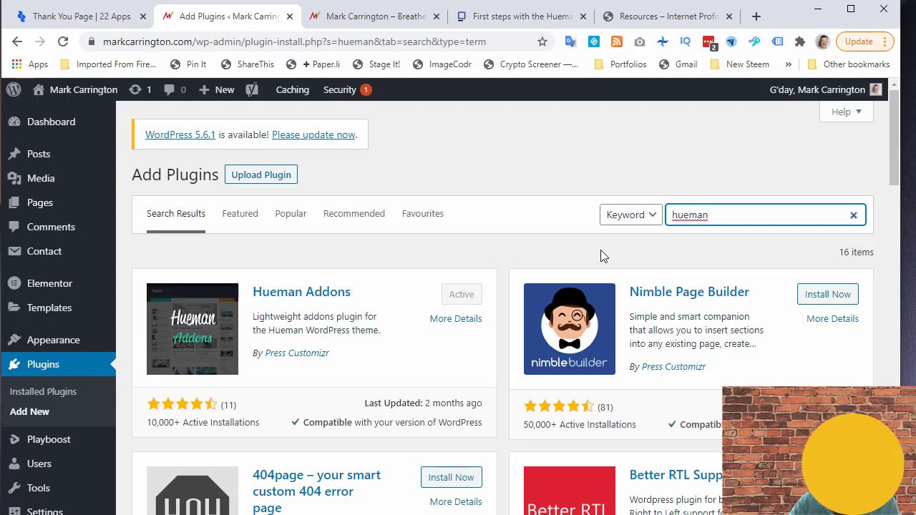
Step: Search the plugin directory for "child" instead and review the child theme plugins
double_click(683, 215)
text(child)
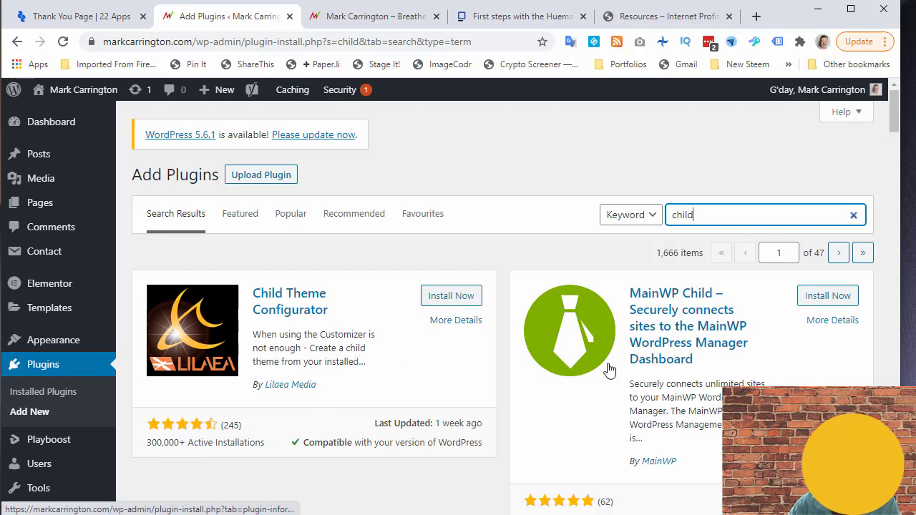
scroll(608, 370, down, 3)
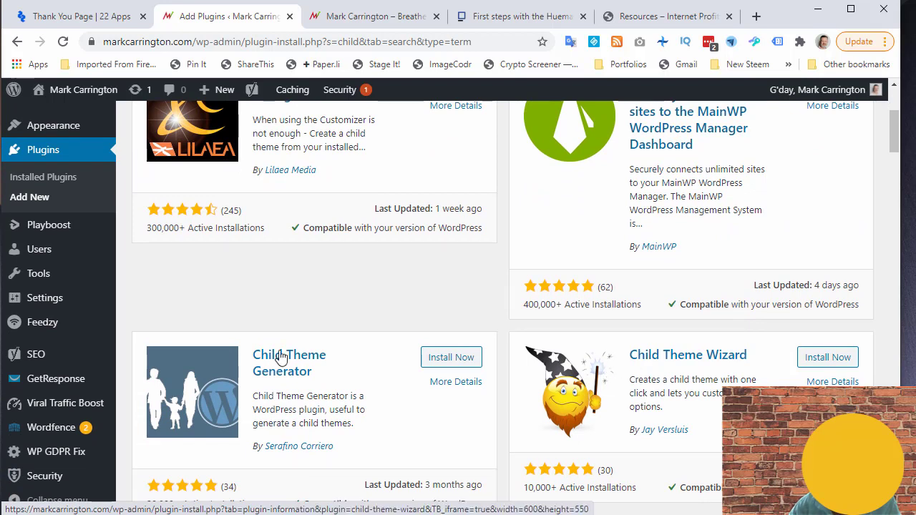
scroll(82, 322, up, 1)
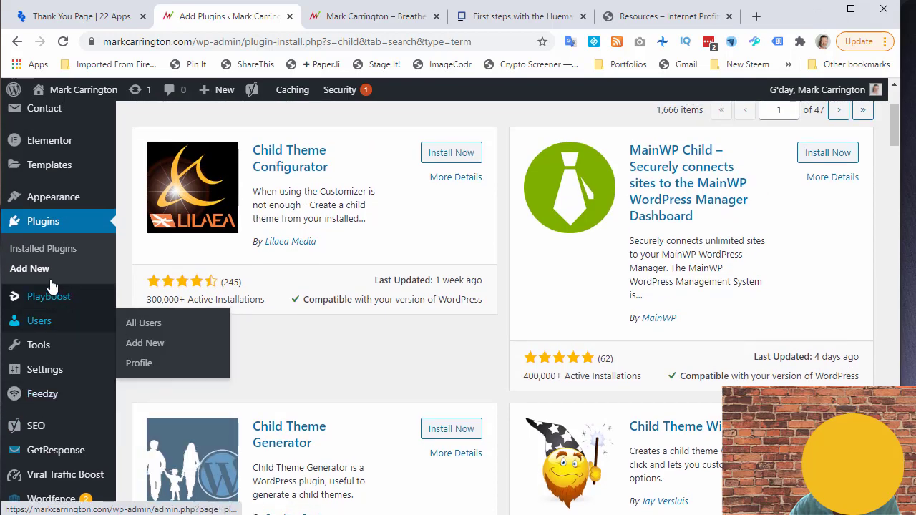
scroll(51, 301, down, 3)
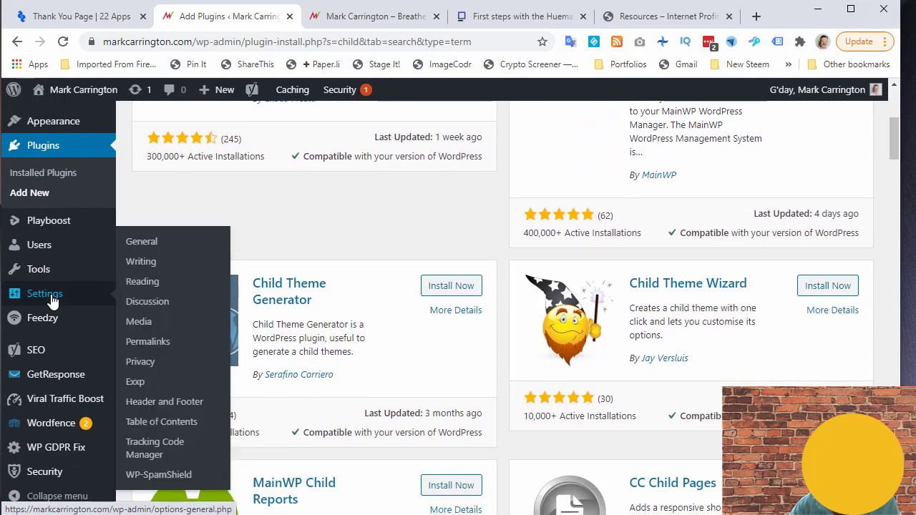
scroll(51, 301, up, 3)
scroll(51, 301, up, 2)
Step: Go back to the installed themes and open the customizer for the active HuemanChild theme
click(51, 347)
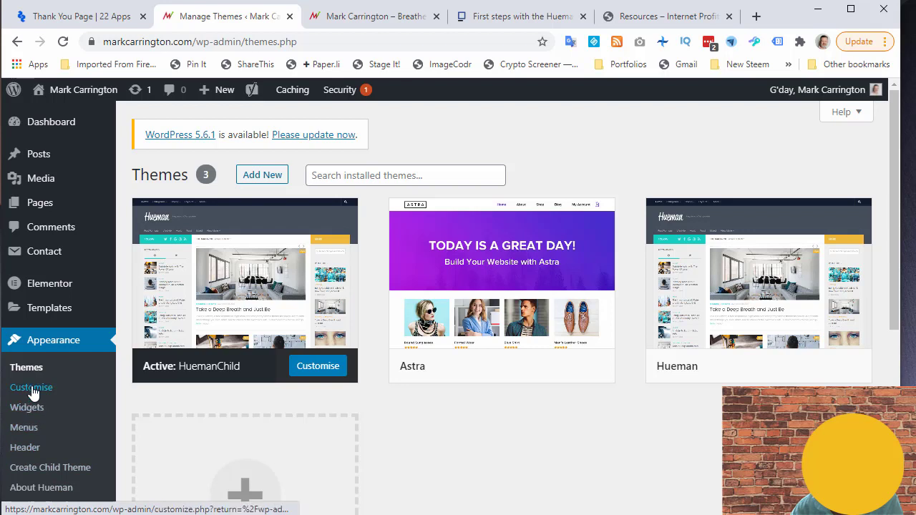
click(316, 375)
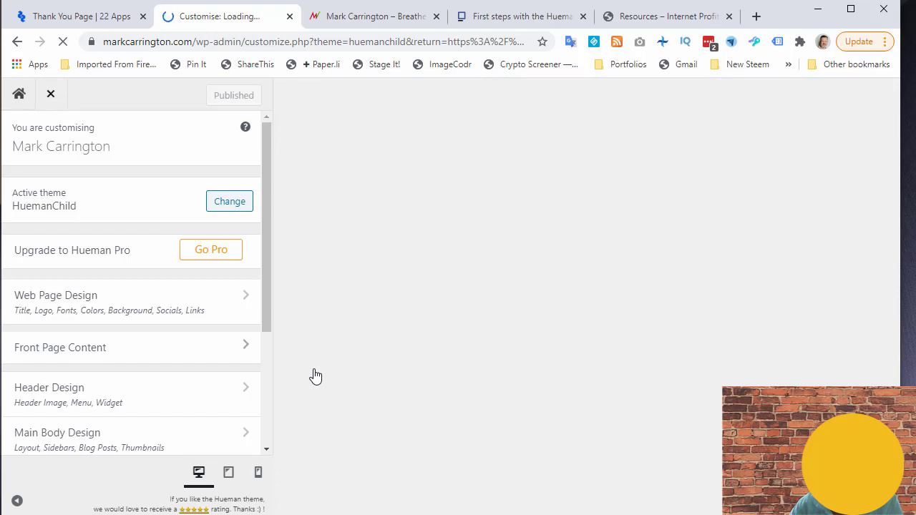
Step: Check the live blog, and choose 2 Columns - Content Left as the global layout in the main content column settings
click(407, 20)
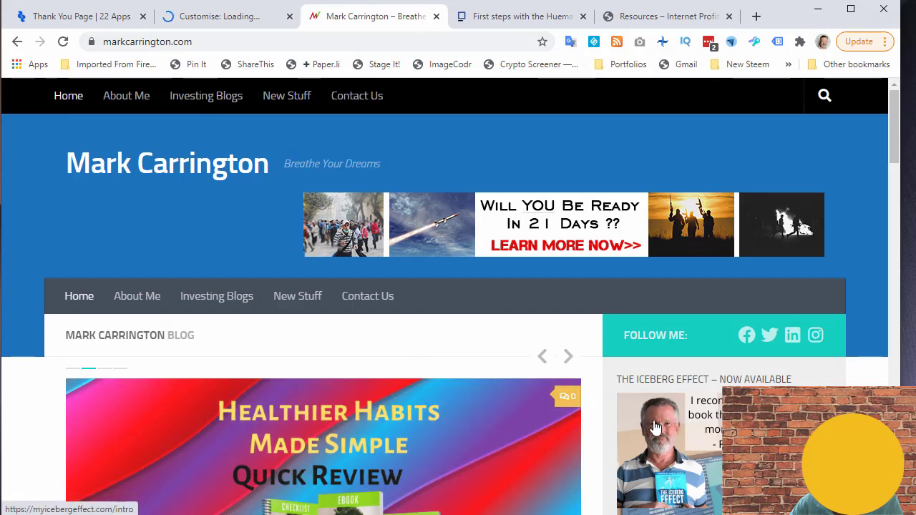
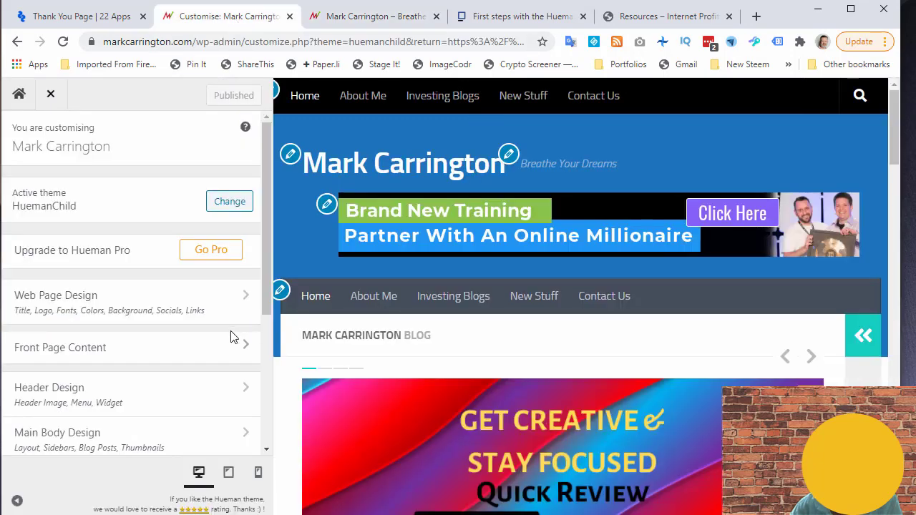
scroll(231, 336, down, 1)
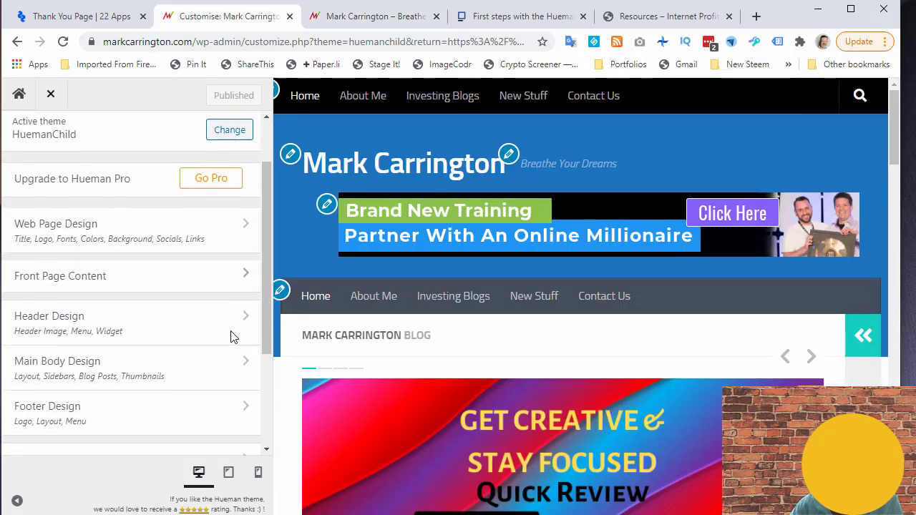
click(76, 375)
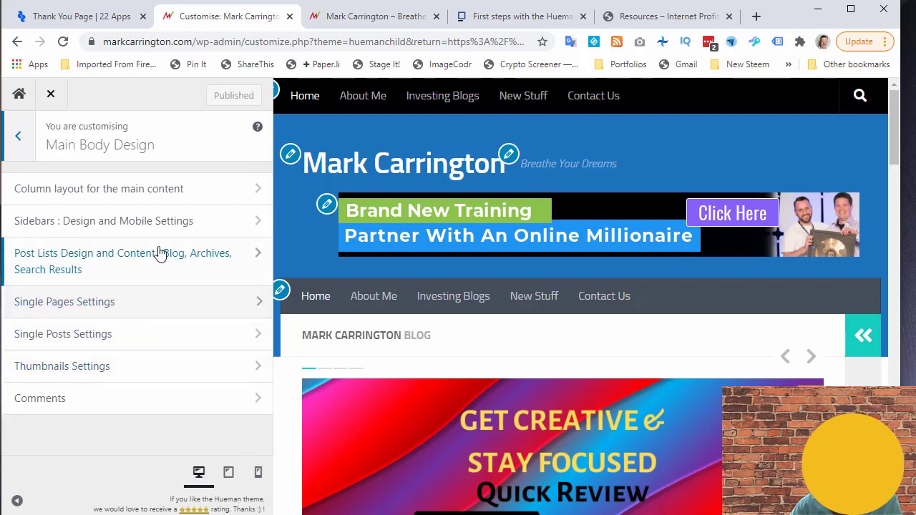
click(86, 191)
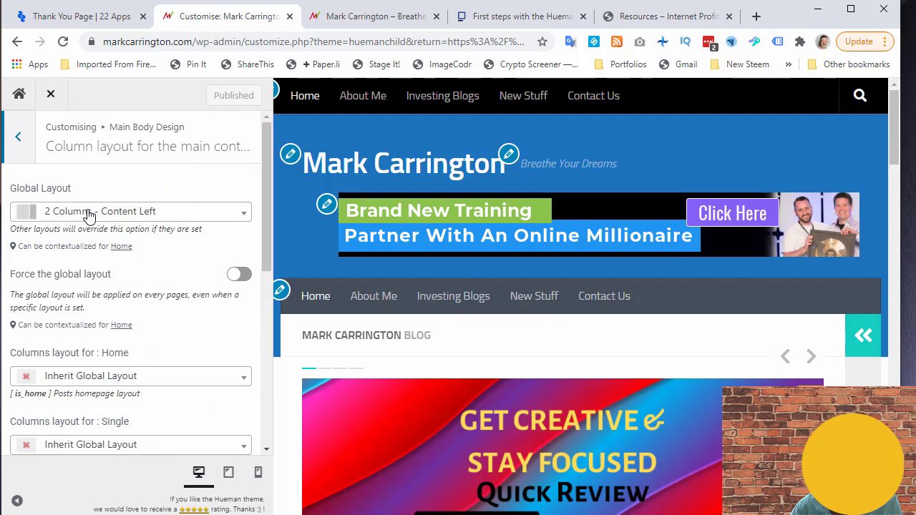
click(241, 217)
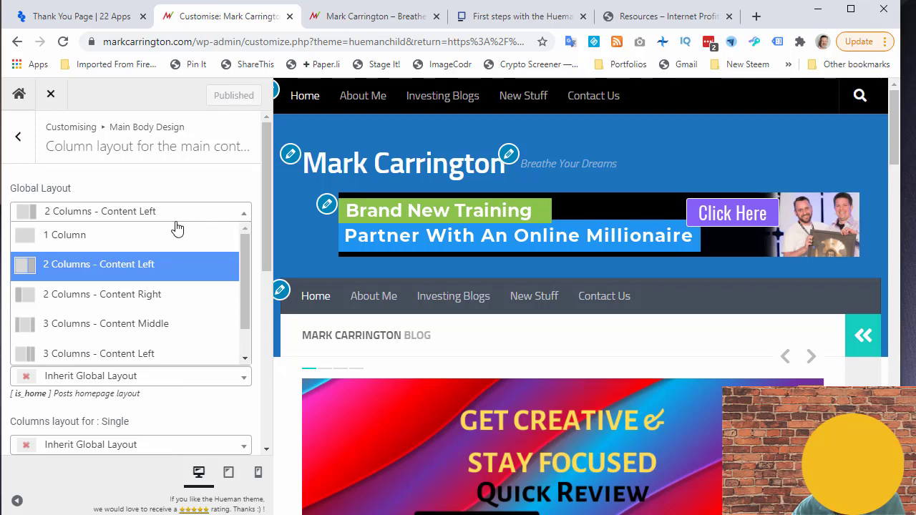
click(112, 272)
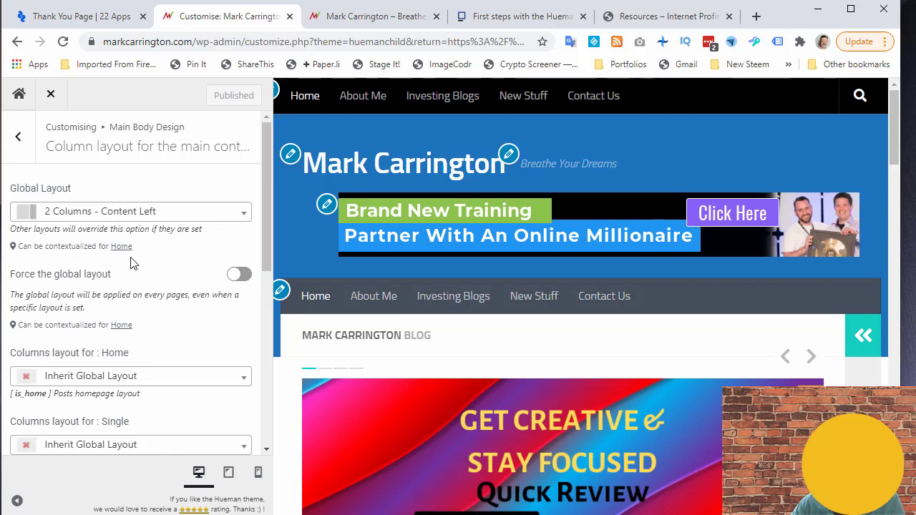
Step: Choose Inherit Global Layout for the Home columns layout and review the column layouts for the other page types
scroll(220, 340, down, 1)
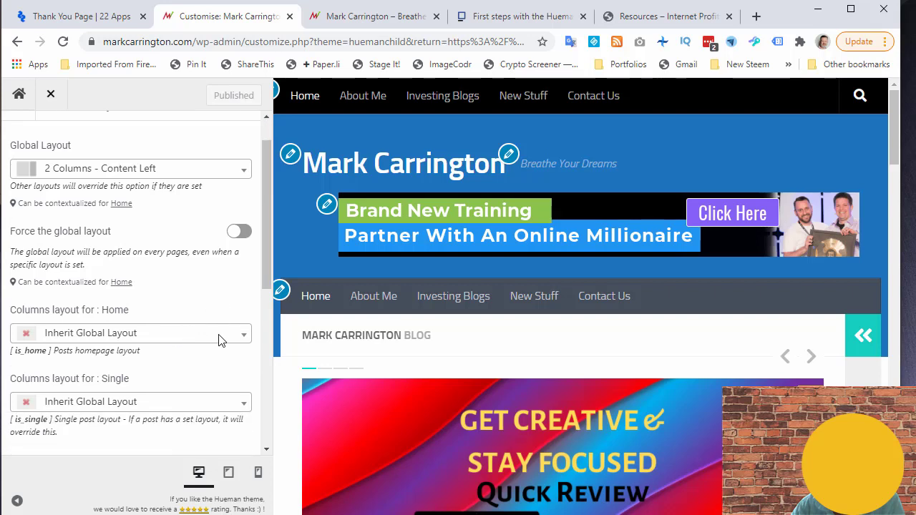
scroll(221, 340, down, 1)
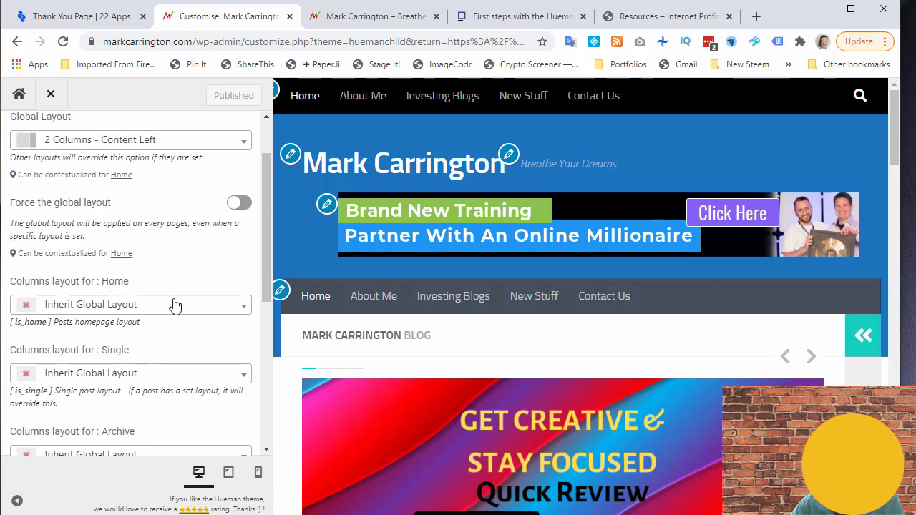
click(241, 309)
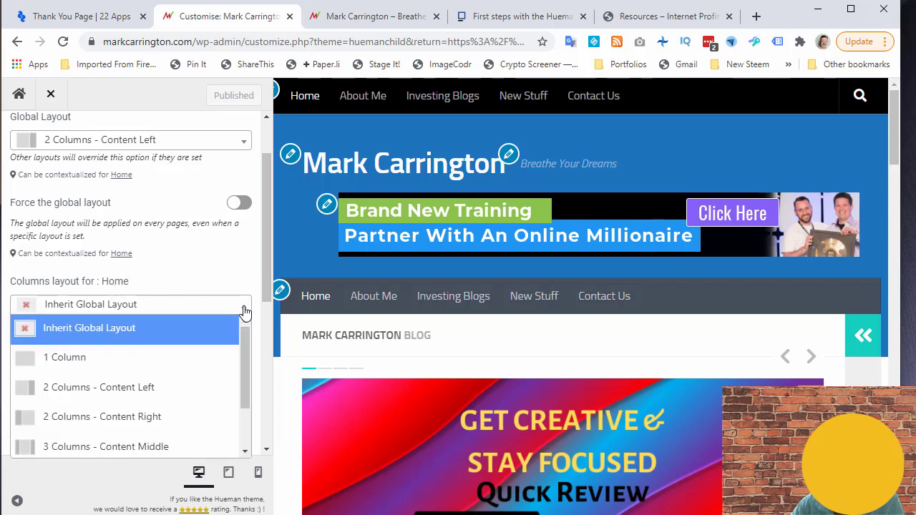
click(84, 336)
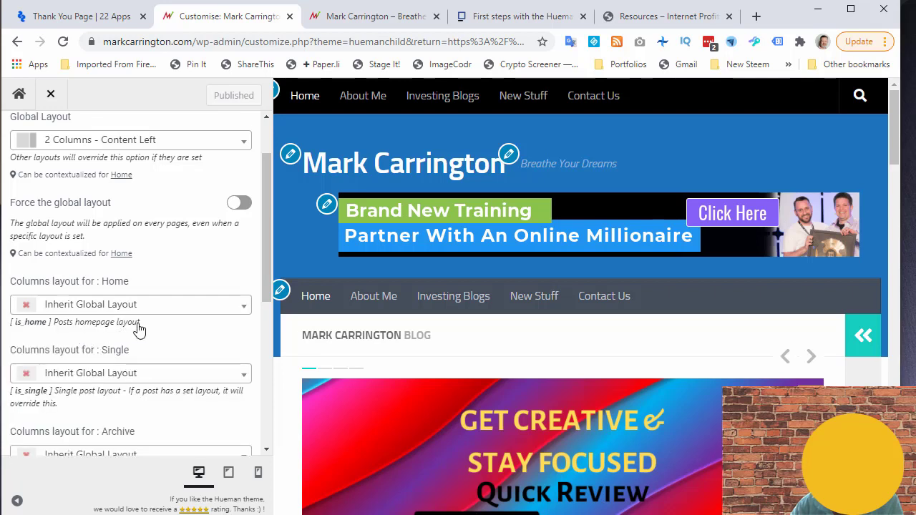
scroll(136, 329, down, 2)
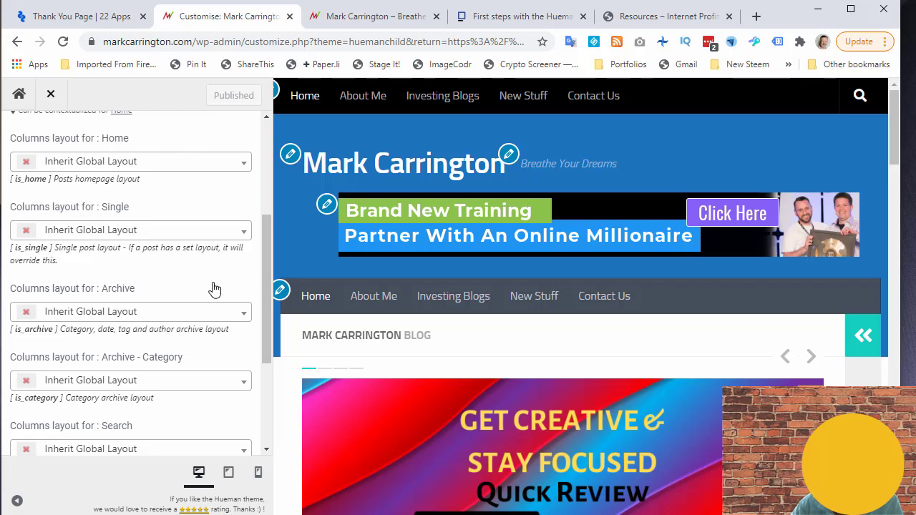
drag(266, 293, 266, 194)
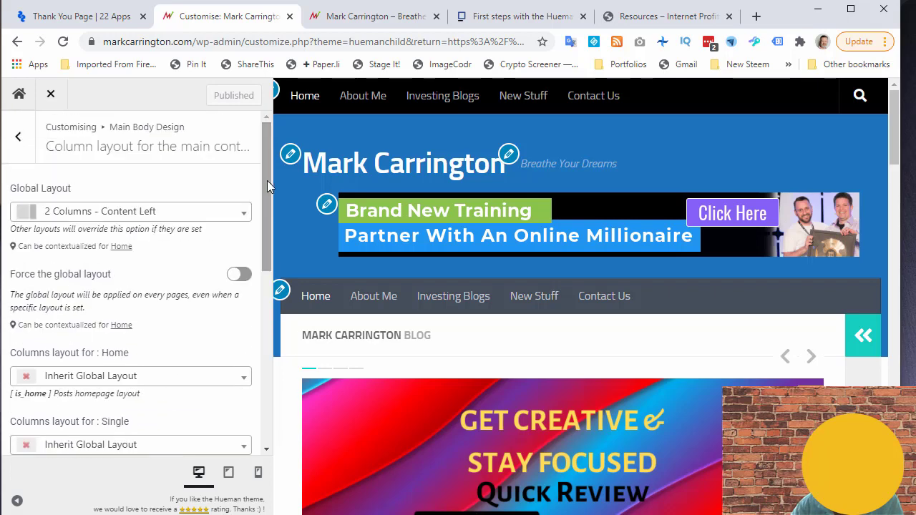
click(17, 141)
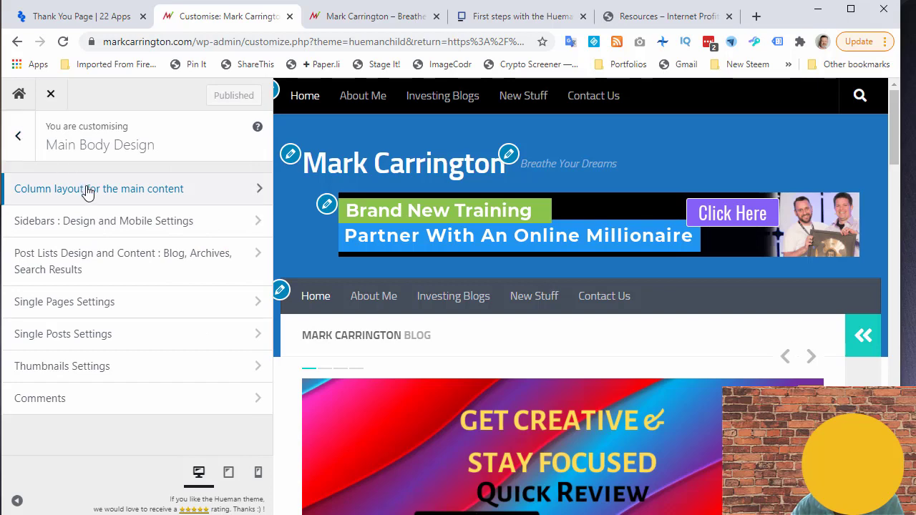
click(19, 137)
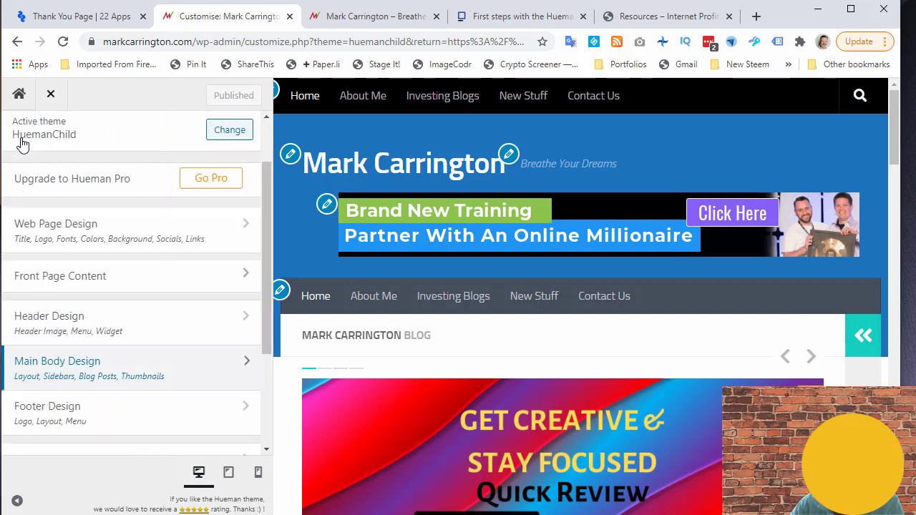
Step: Open the Site Identity settings under Web Page Design and review the title, logo, tagline and site icon options
click(63, 236)
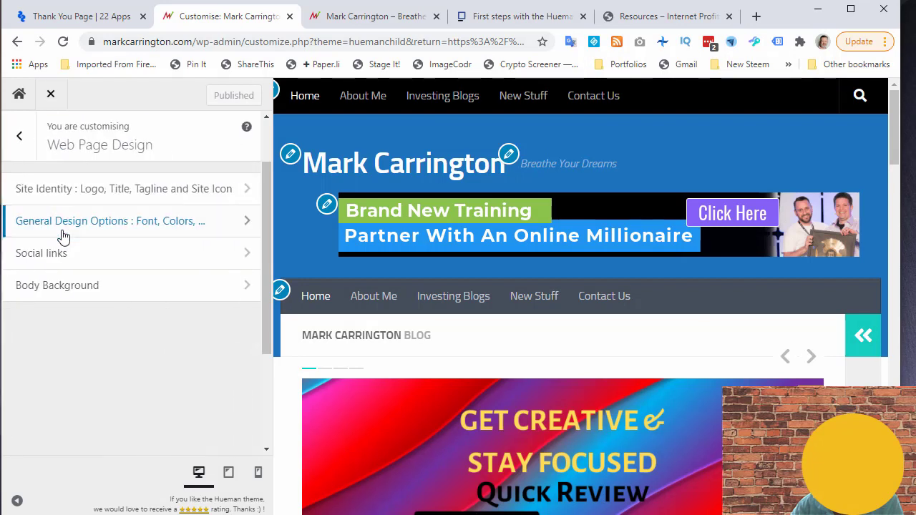
click(71, 192)
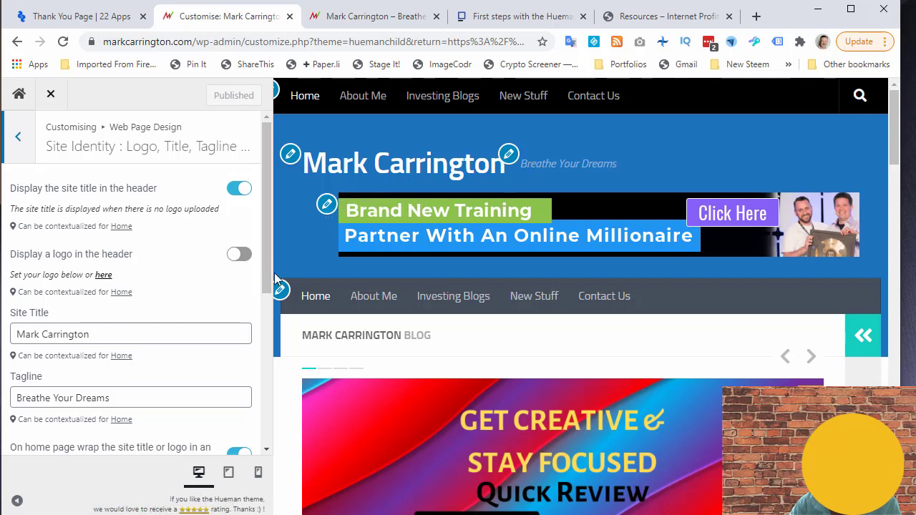
scroll(139, 377, down, 3)
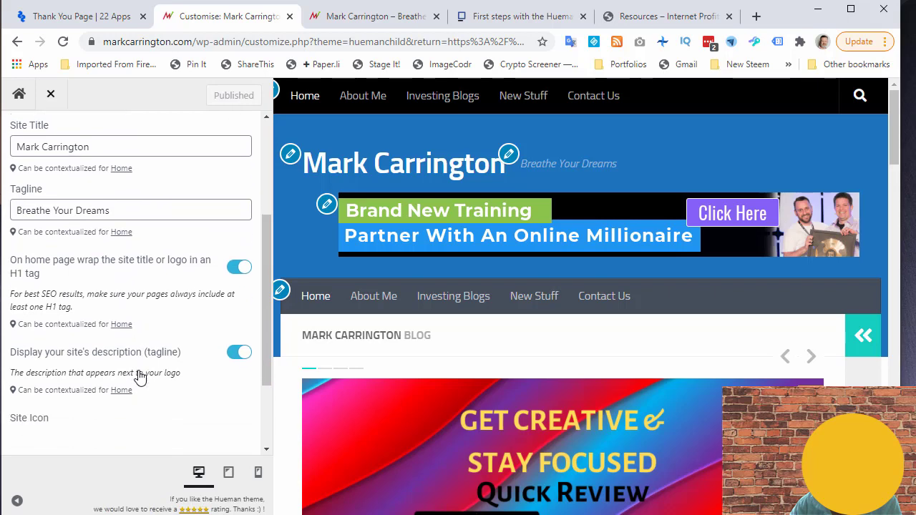
scroll(139, 376, down, 2)
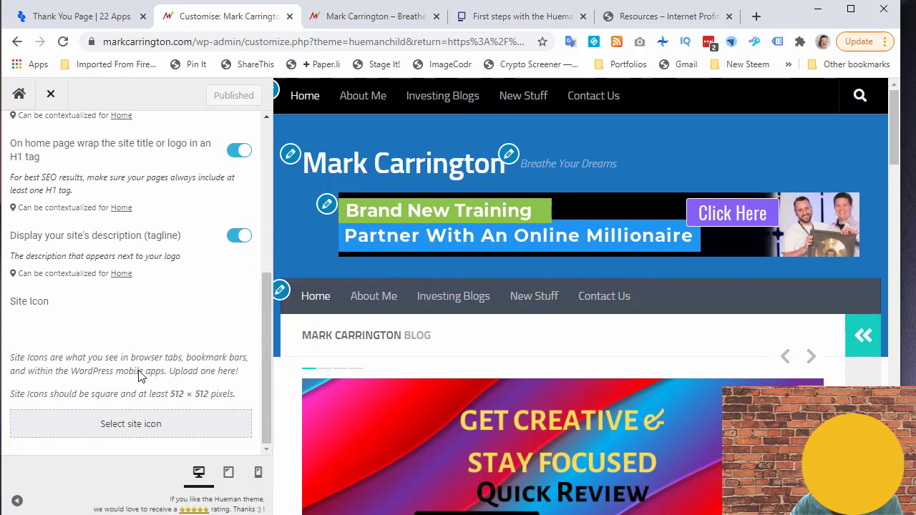
scroll(139, 376, up, 5)
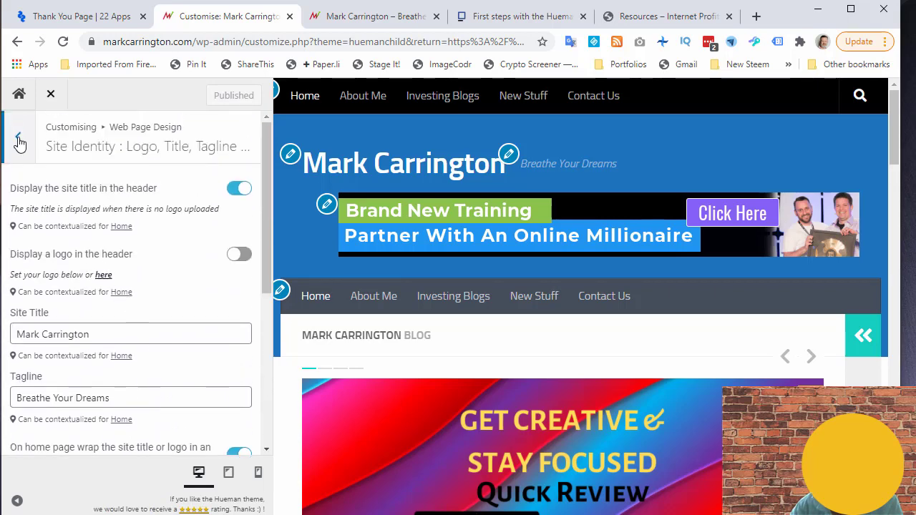
click(19, 141)
Step: Review the font, default font size and website max-width settings in General Design Options
click(61, 228)
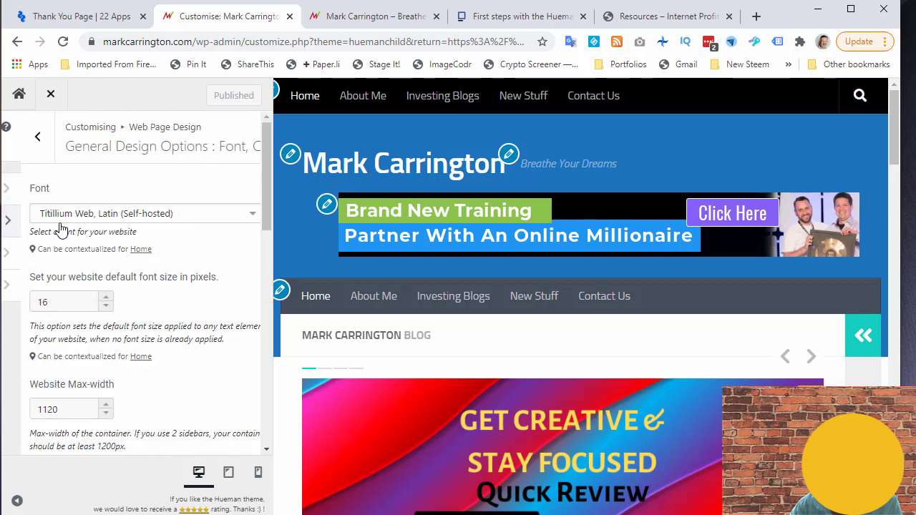
scroll(138, 275, down, 1)
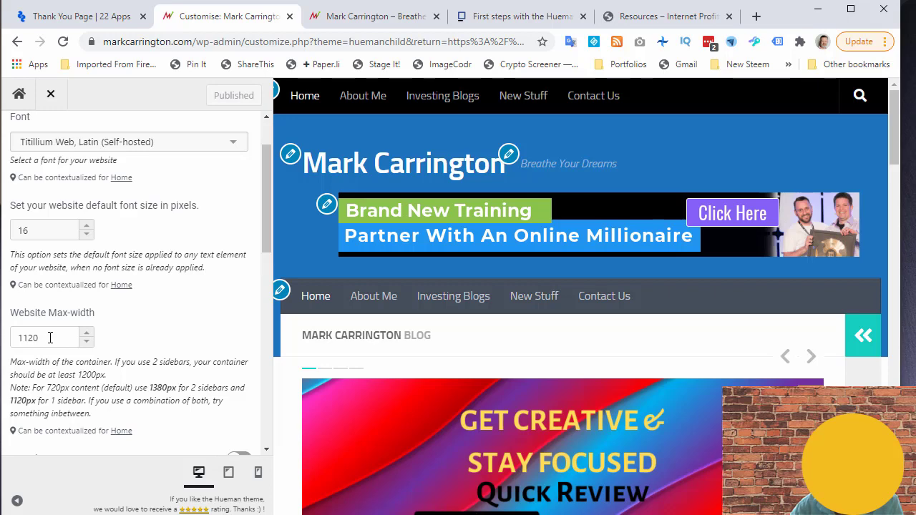
drag(265, 240, 271, 176)
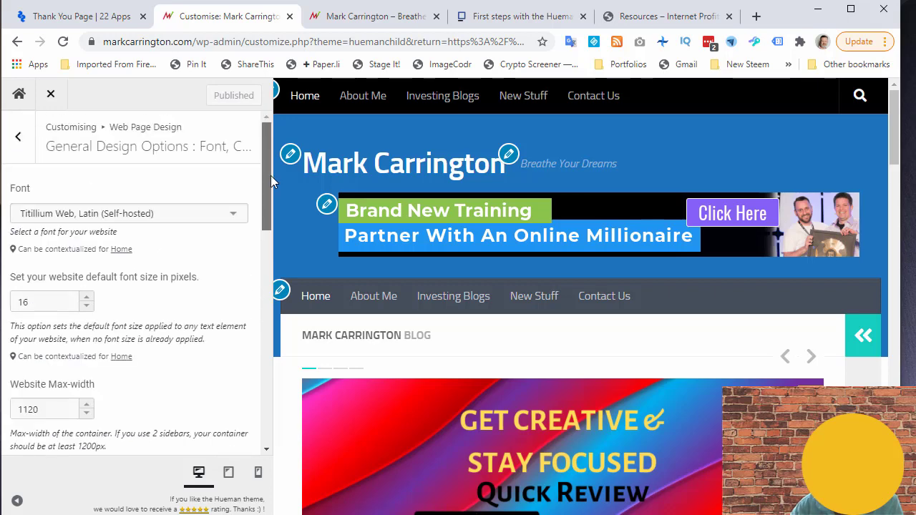
click(18, 137)
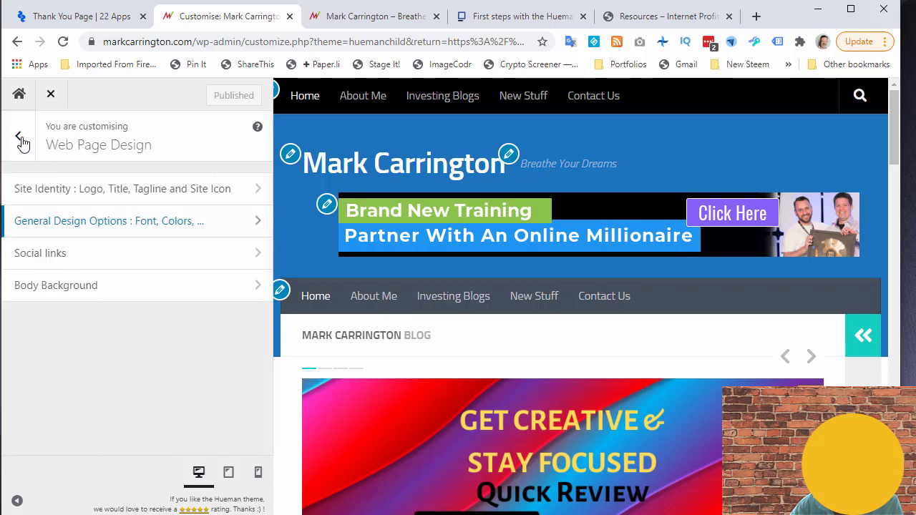
Step: Open the social links settings and look at the icon choices for a new link without adding one
click(40, 253)
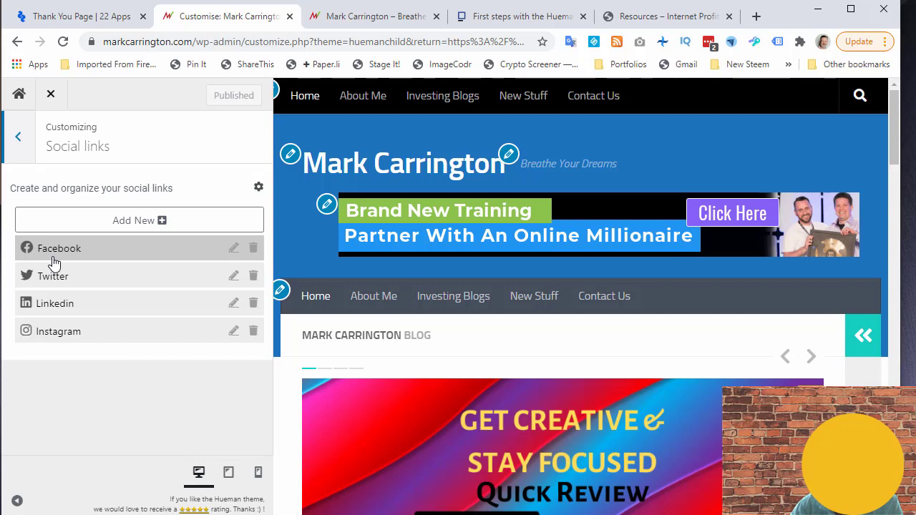
click(150, 223)
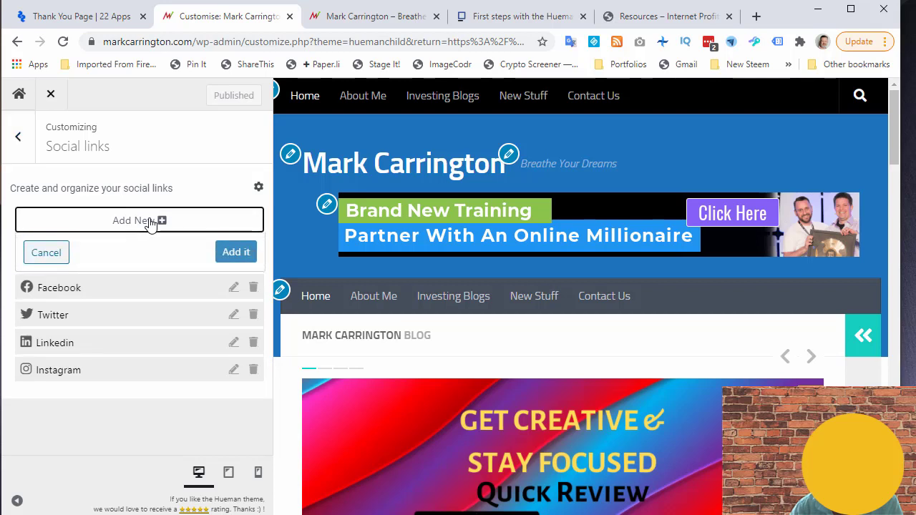
click(180, 255)
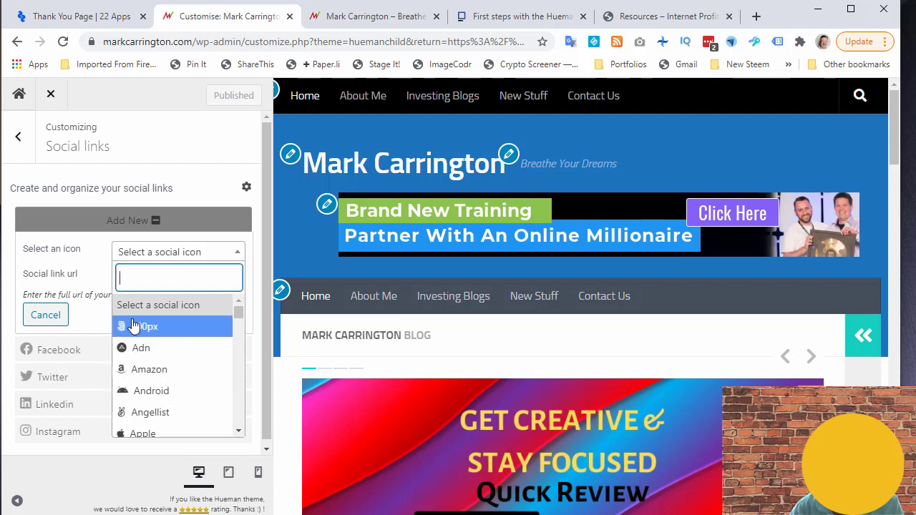
click(183, 231)
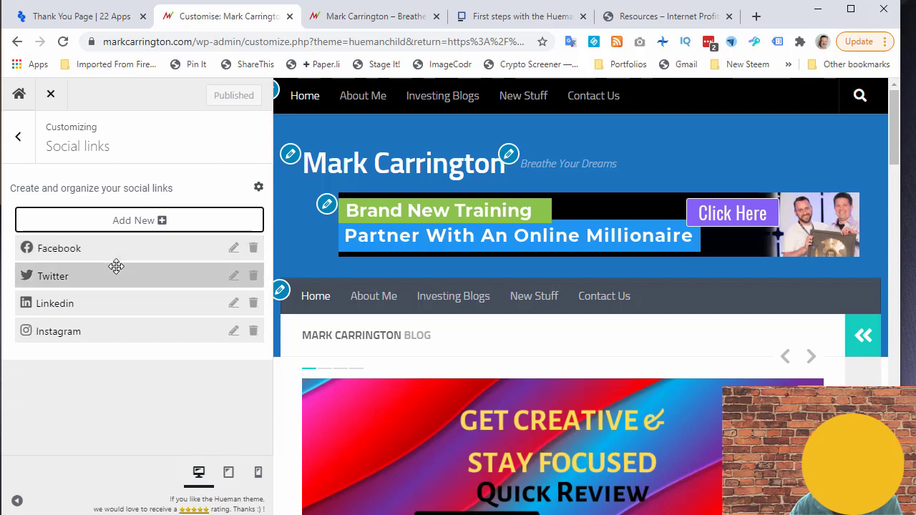
click(19, 137)
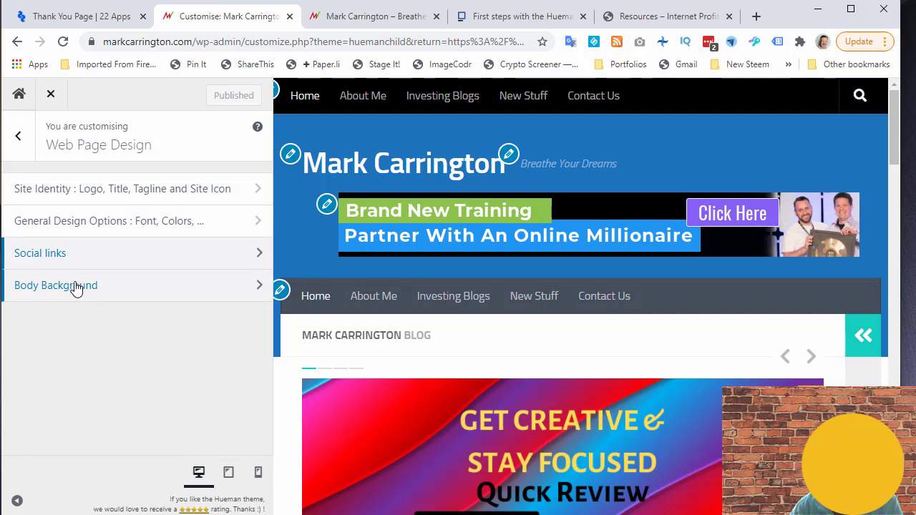
click(18, 136)
Step: Open Header Design and review the display options of the Header Advertisement Widget
click(70, 317)
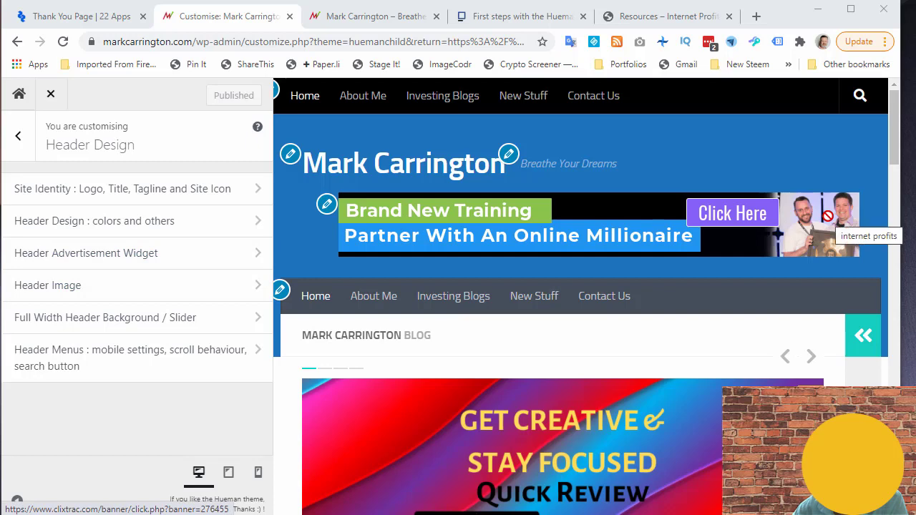
click(54, 263)
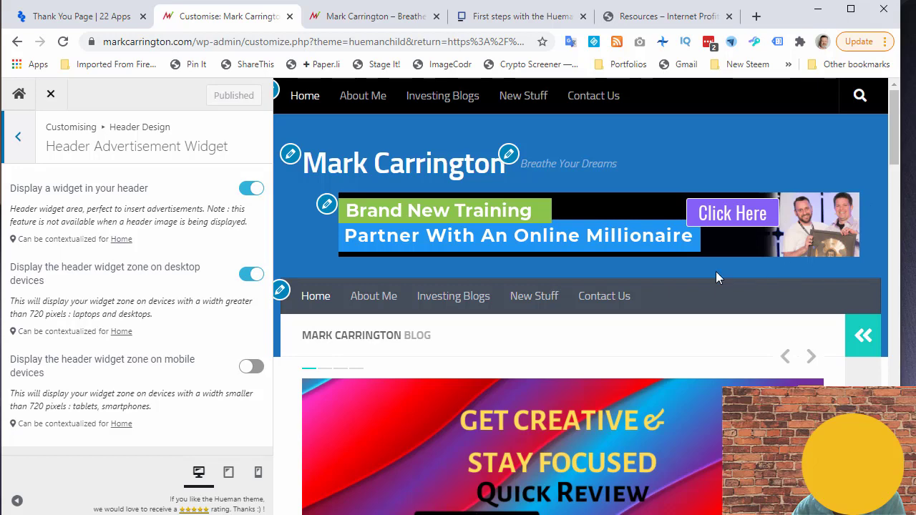
click(18, 139)
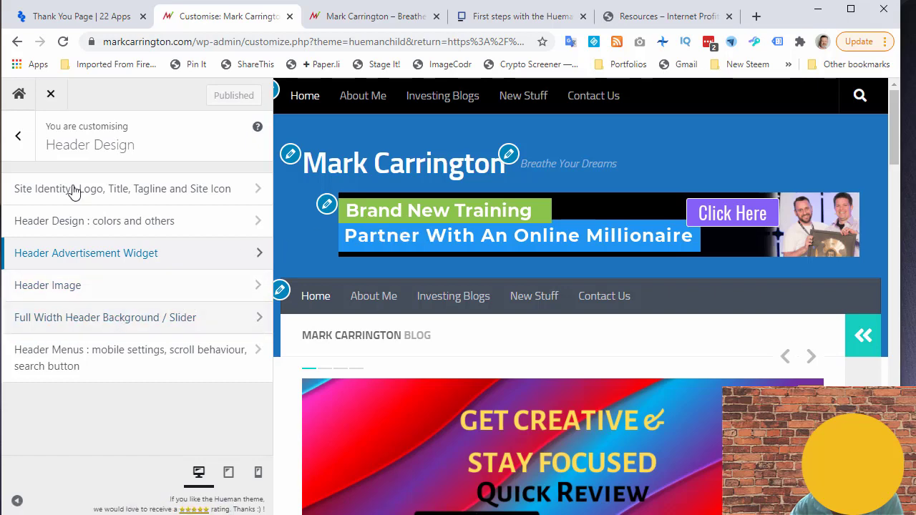
Step: Open the sidebar design and mobile settings under Main Body Design
click(17, 136)
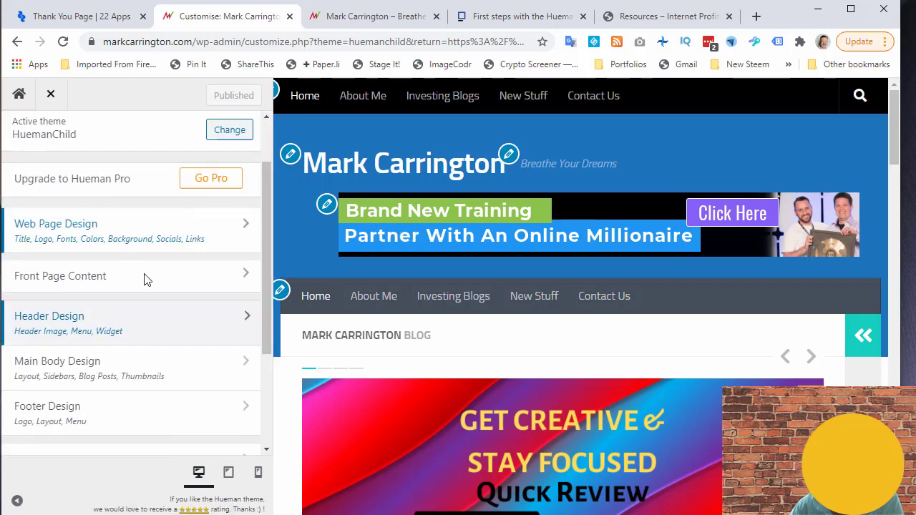
click(76, 365)
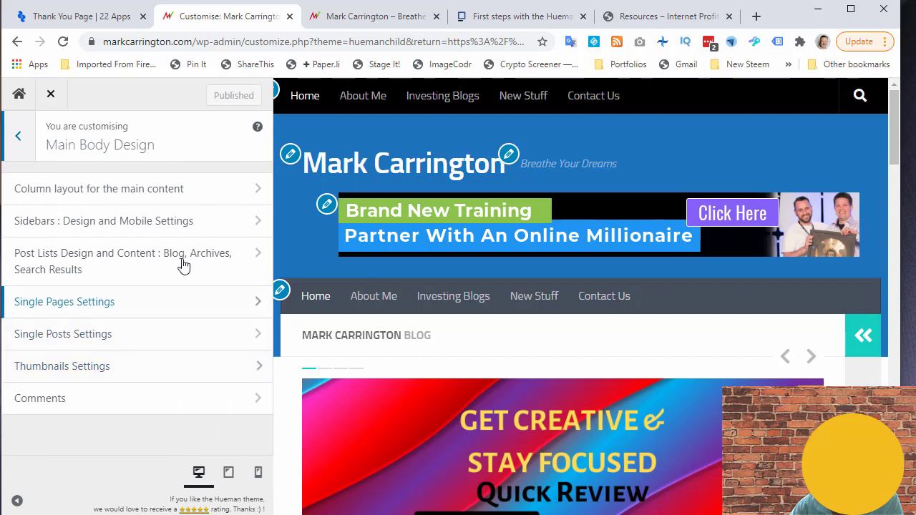
click(109, 228)
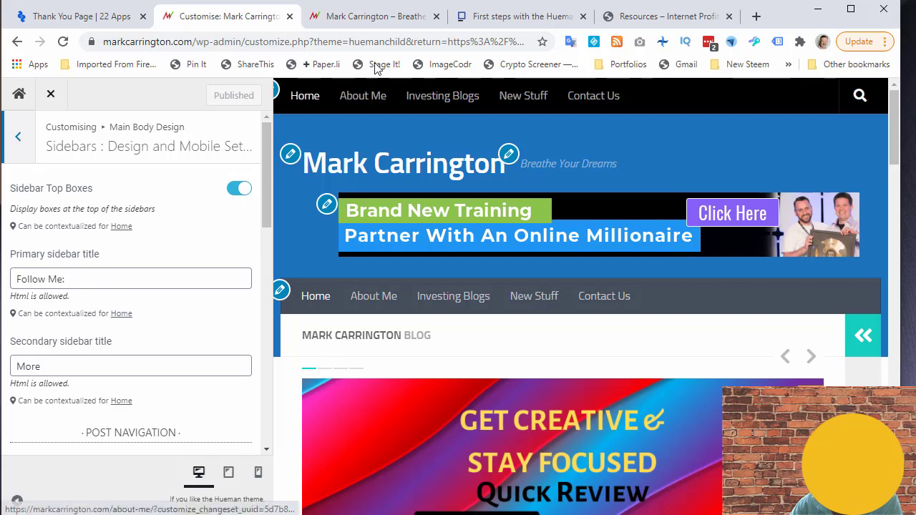
Step: Compare the sidebar titles, post navigation, width and mobile options in the sidebar design settings with the live blog's sidebar
click(394, 21)
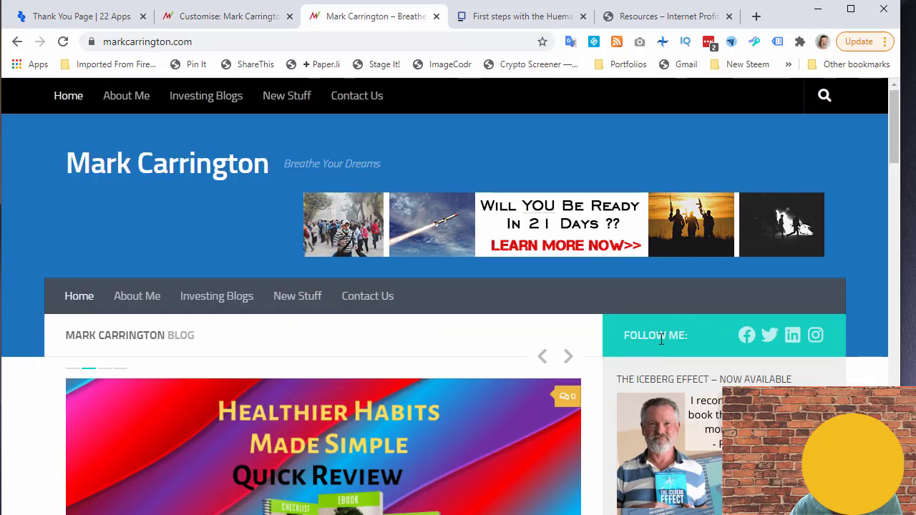
click(207, 22)
scroll(107, 358, down, 2)
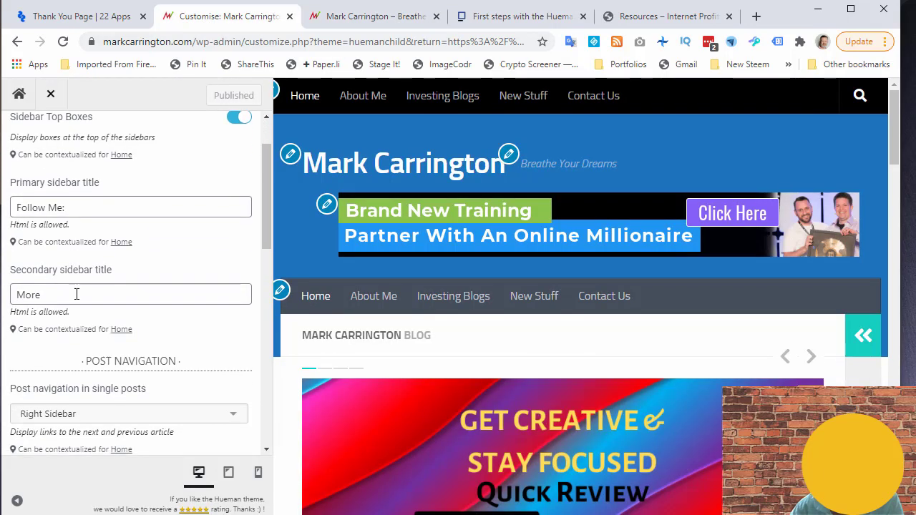
scroll(76, 294, down, 6)
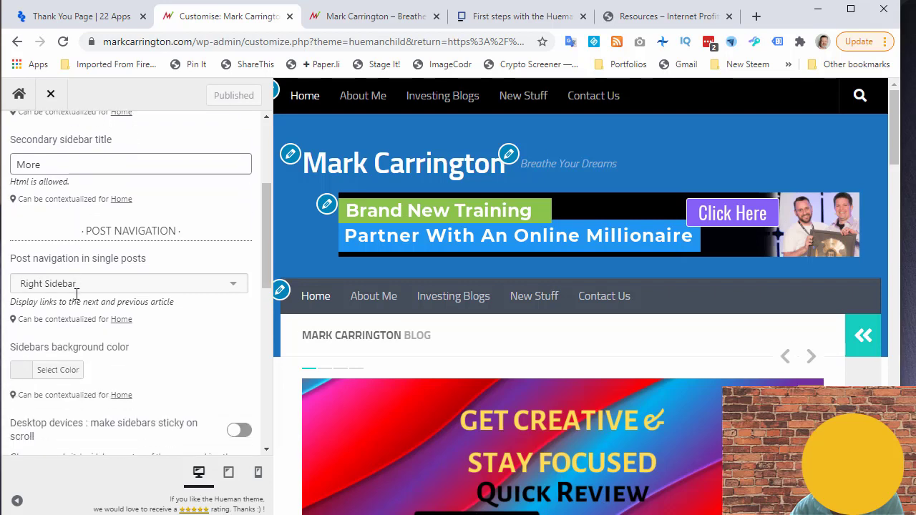
scroll(77, 300, down, 10)
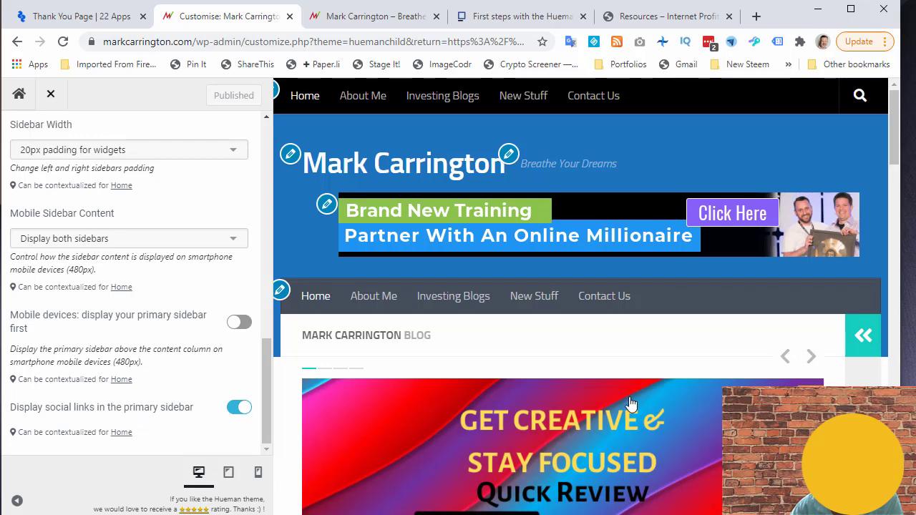
click(375, 16)
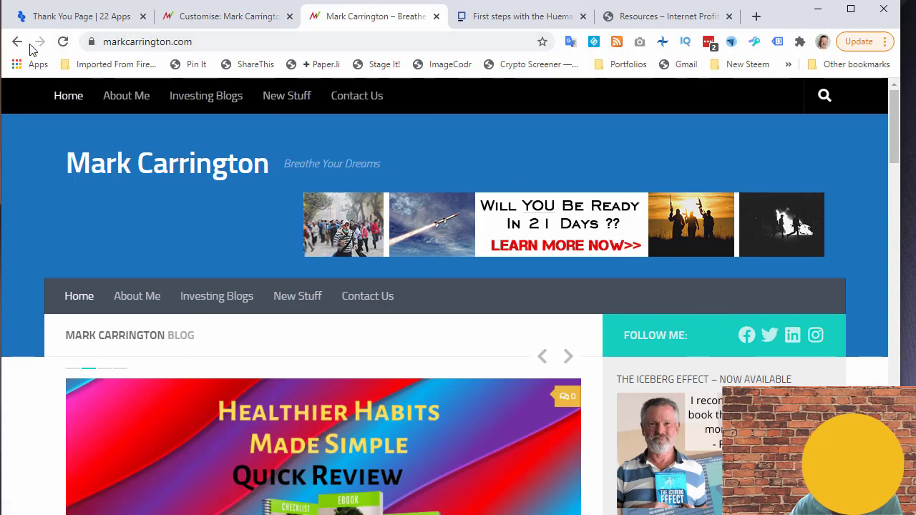
Step: Open the logo and layout settings under Footer Design and review the widget columns, logo, background, copyright text and social link options
click(243, 25)
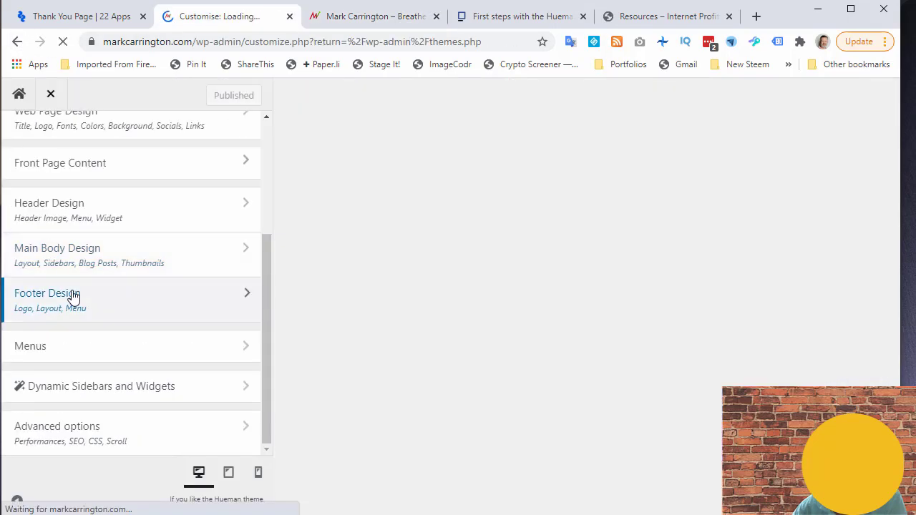
click(69, 298)
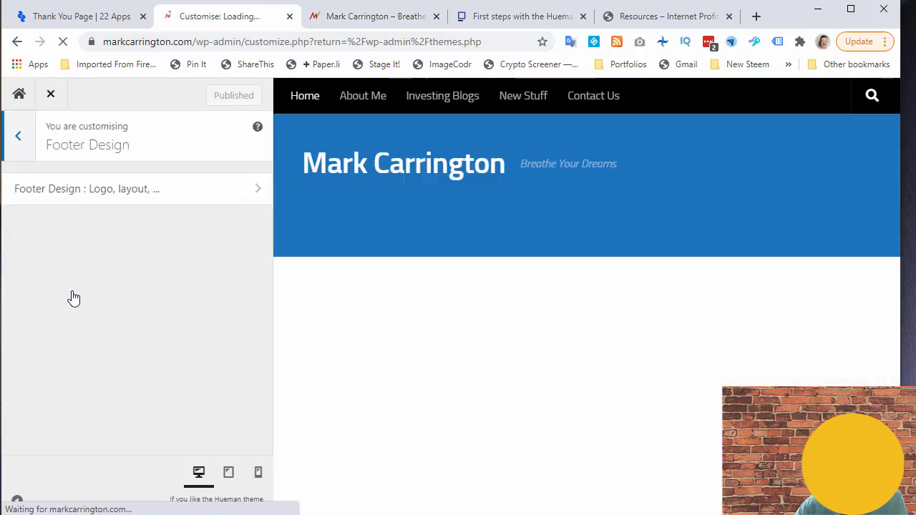
click(172, 190)
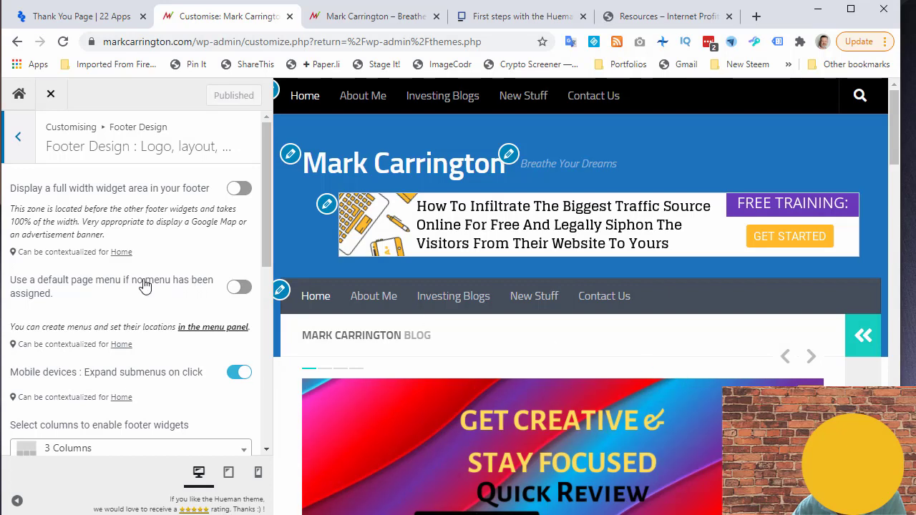
scroll(127, 289, down, 1)
scroll(127, 289, down, 1)
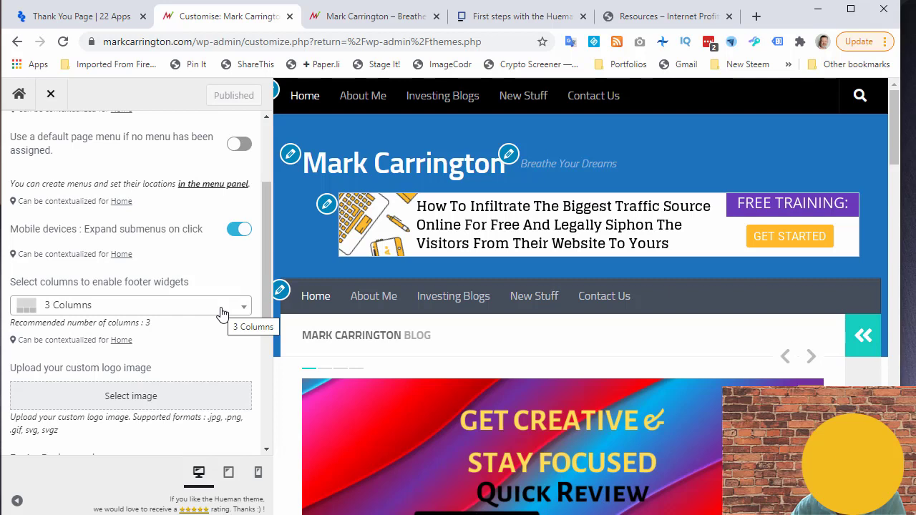
scroll(222, 312, down, 3)
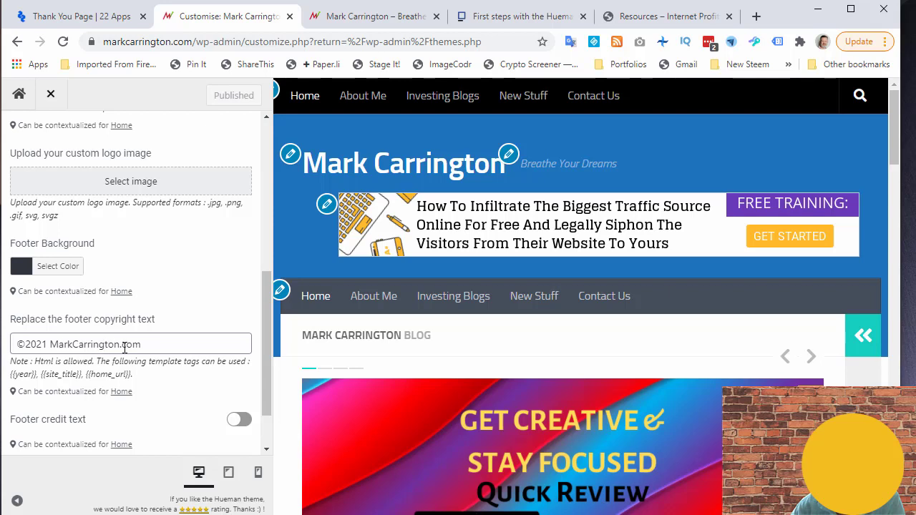
scroll(168, 348, down, 1)
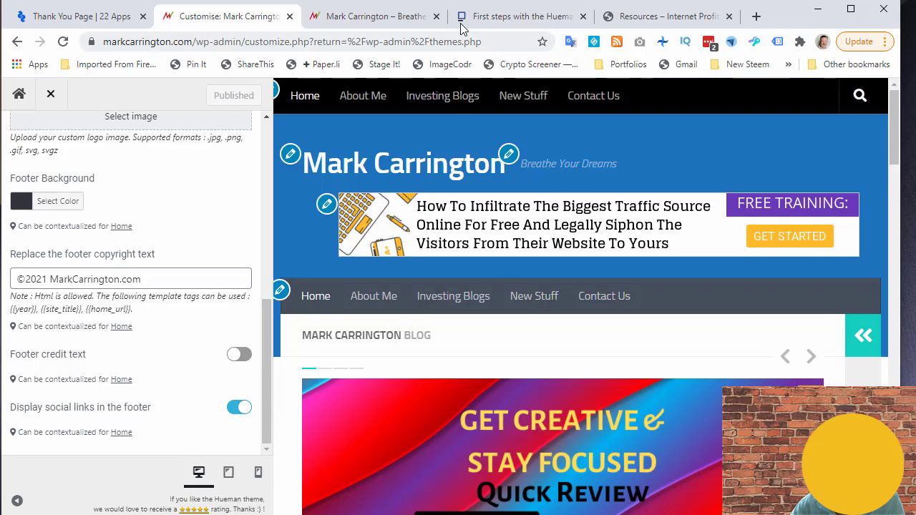
Step: Examine the footer of the live blog, including its widget, legal page links and copyright line
click(414, 17)
drag(894, 140, 894, 501)
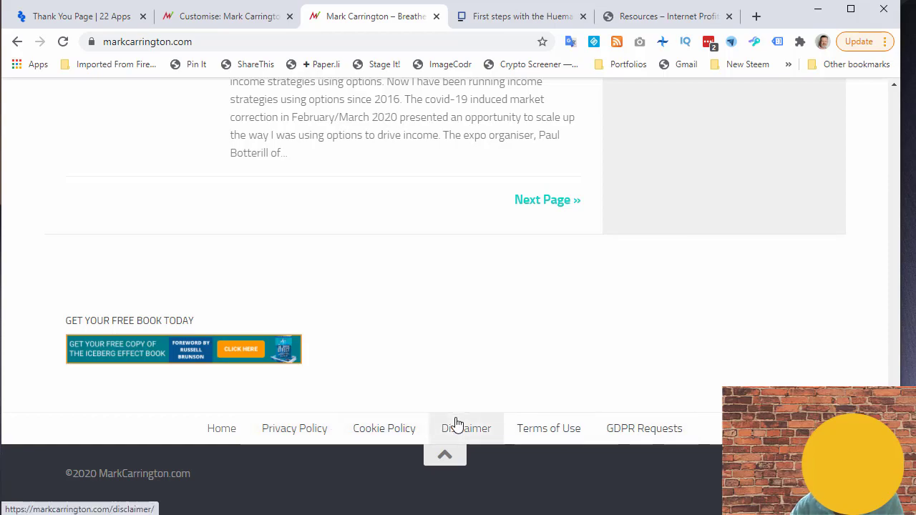
scroll(456, 424, up, 15)
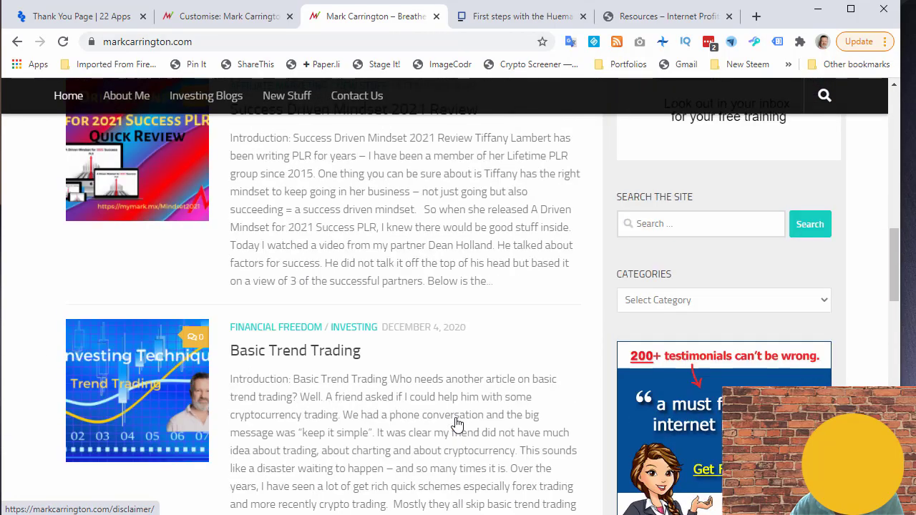
scroll(456, 424, up, 3)
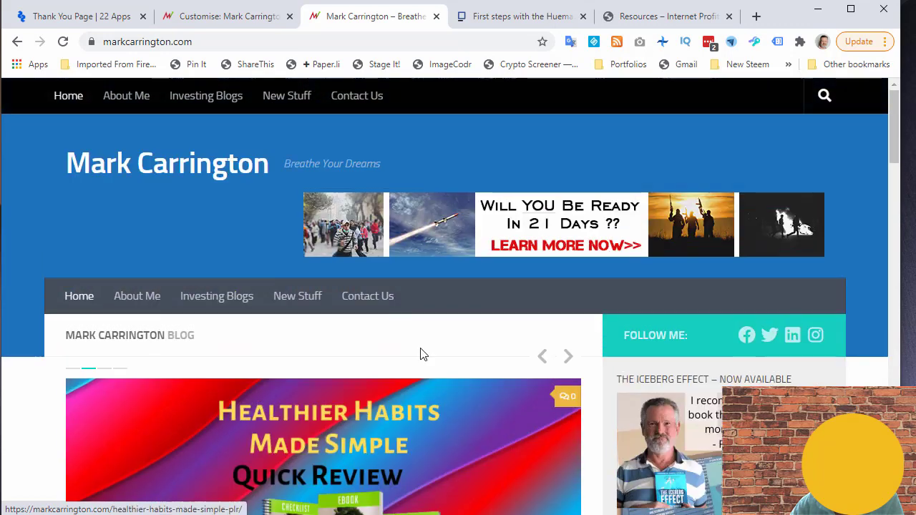
Step: Return to the customizer's main list of settings and close the customizer to get back to the Themes page
click(205, 17)
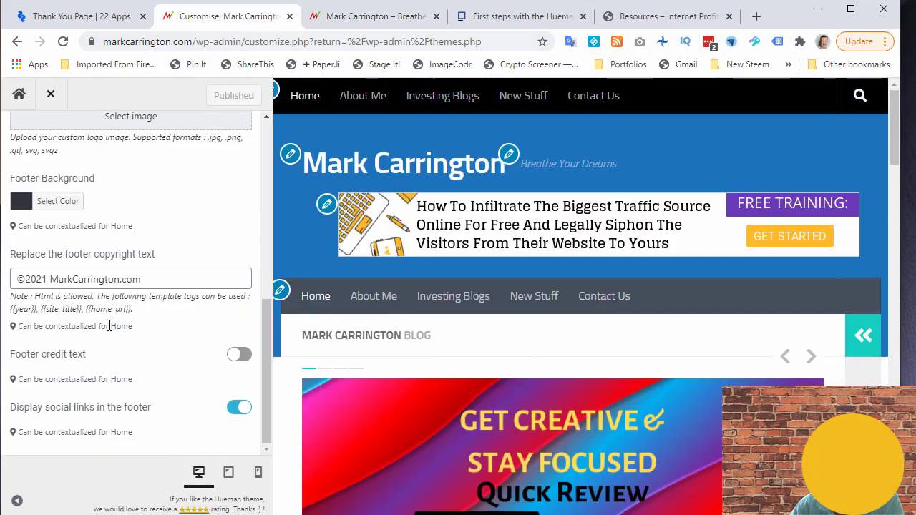
click(19, 97)
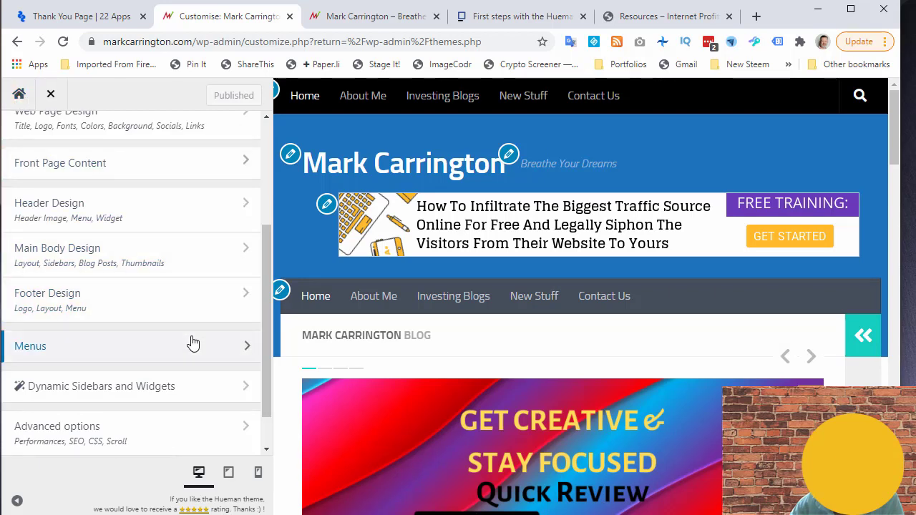
drag(267, 372, 275, 189)
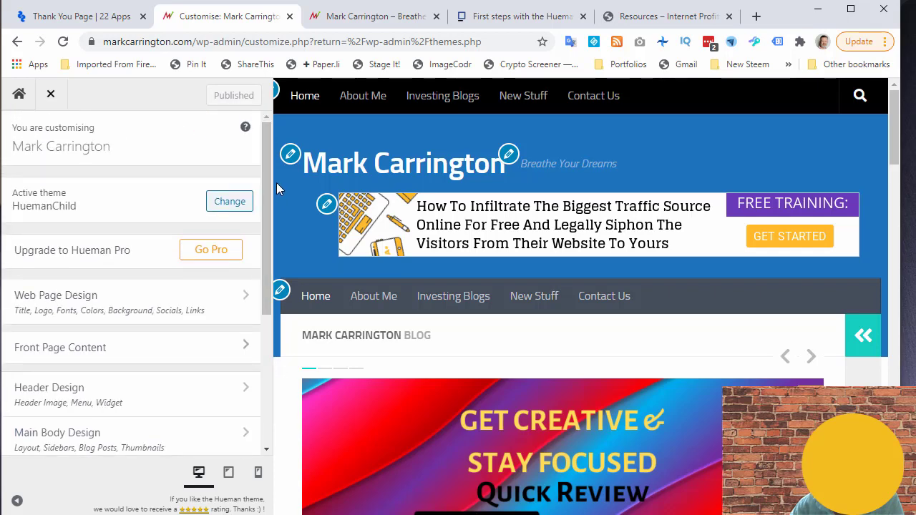
click(50, 95)
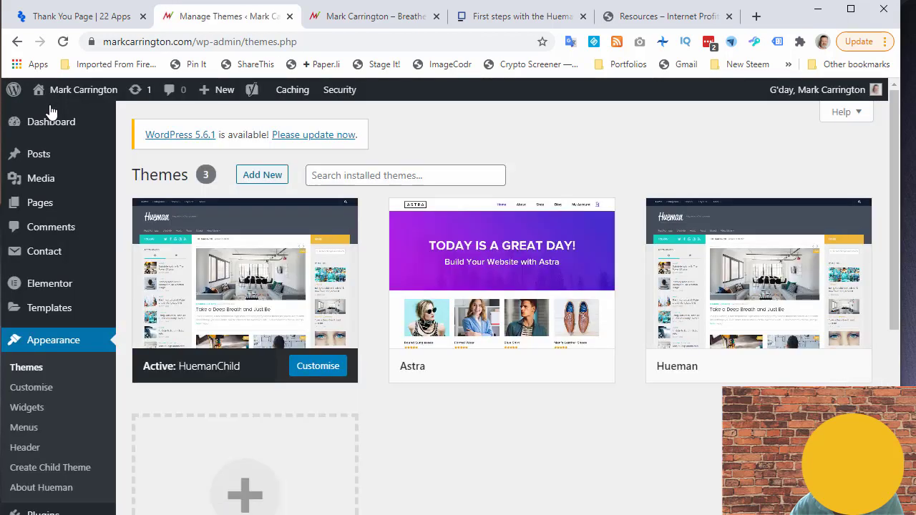
Step: Open the Menus page under Appearance and review the available pages and the structure of the Main menu
click(27, 428)
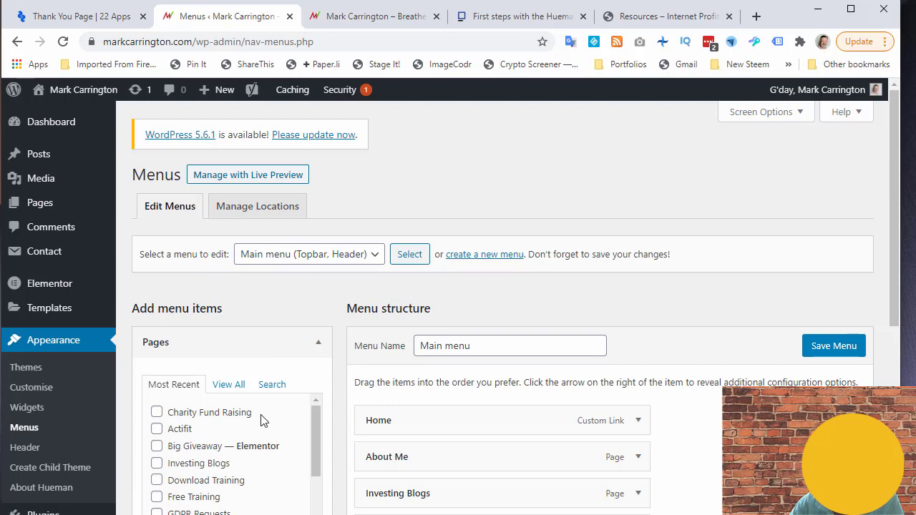
scroll(261, 420, down, 2)
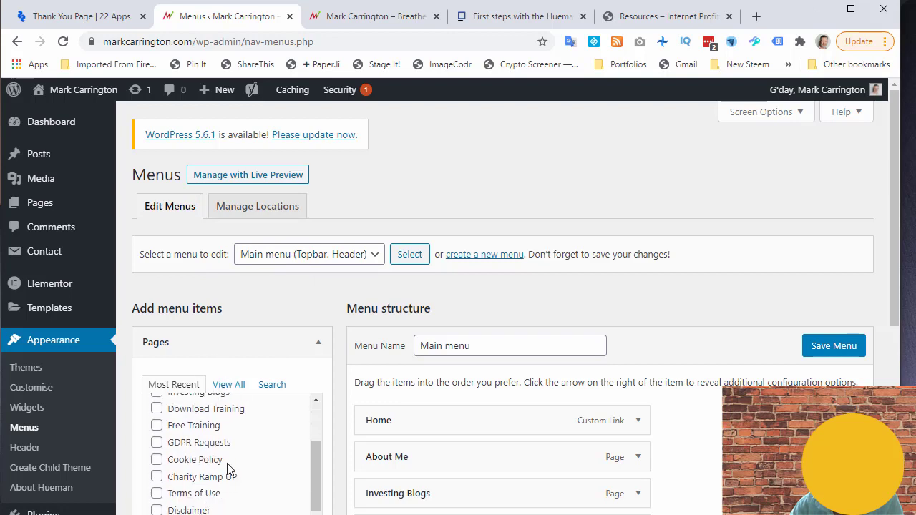
scroll(677, 429, down, 1)
scroll(404, 288, down, 2)
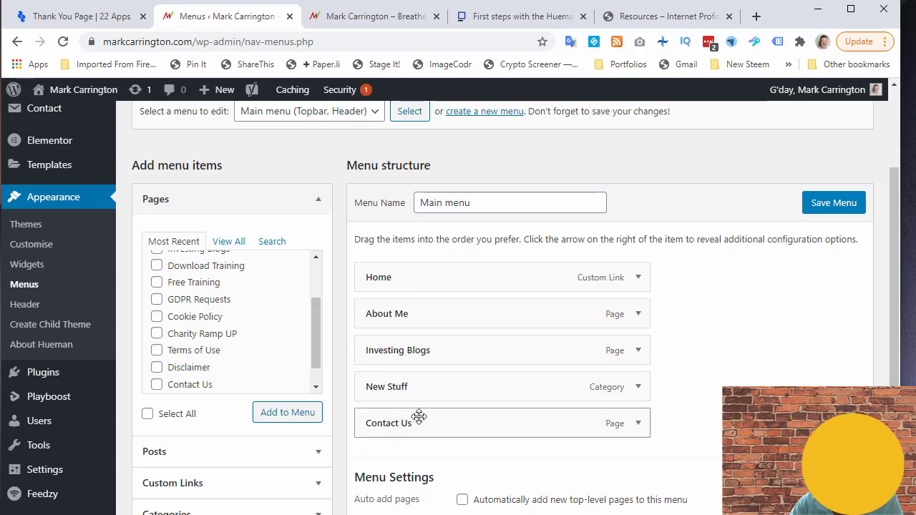
scroll(463, 398, up, 2)
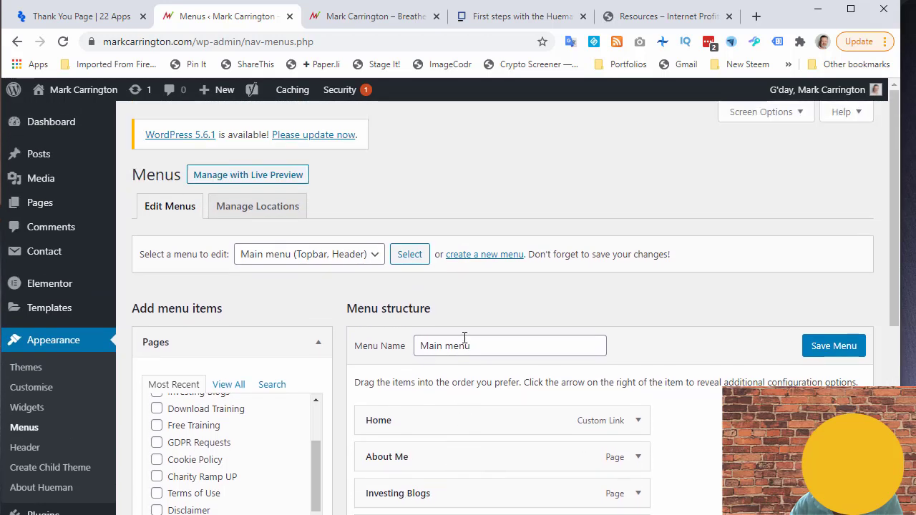
Step: Open the menu locations and review which menus are assigned to the topbar, mobile, header and footer
click(253, 210)
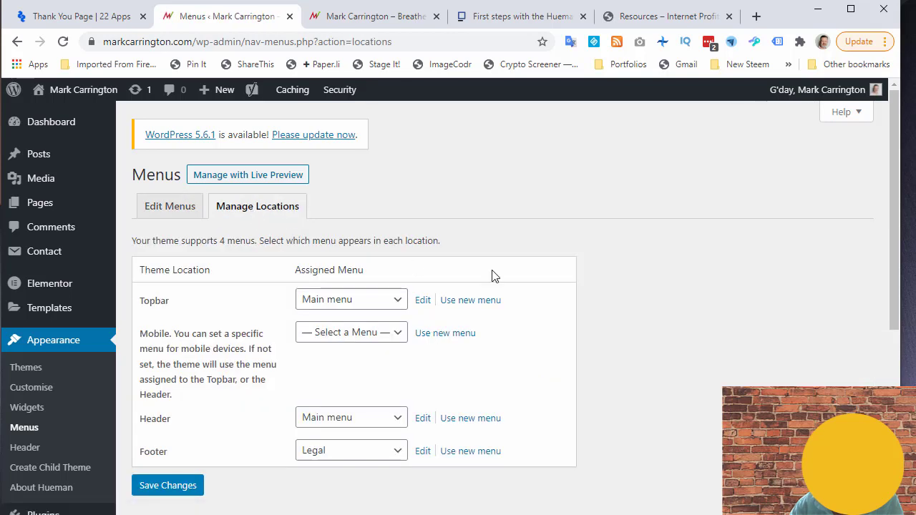
scroll(492, 277, down, 1)
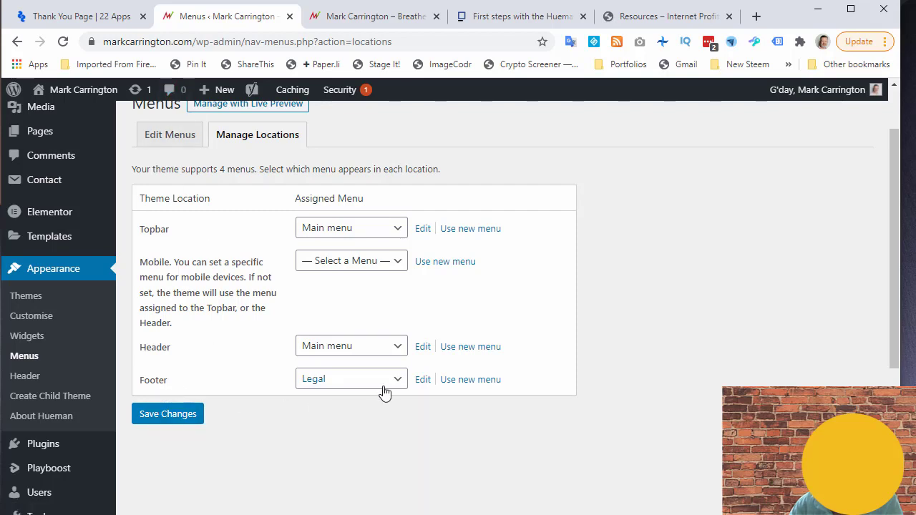
scroll(273, 384, up, 2)
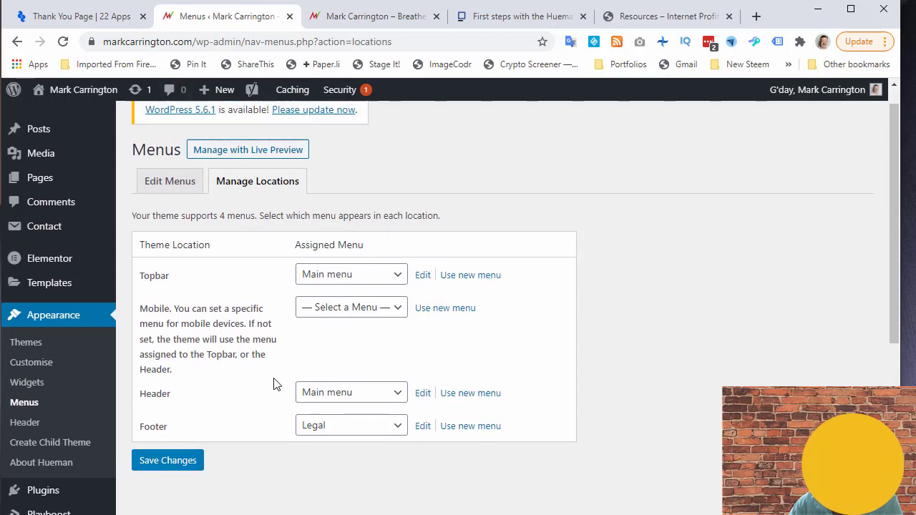
Step: Load the Legal (Footer) menu for editing and review the items in its structure
click(166, 215)
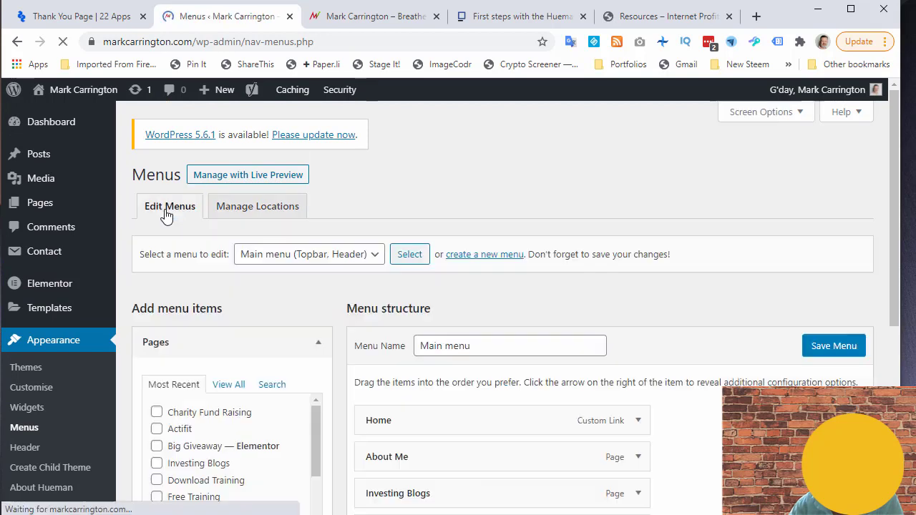
click(369, 261)
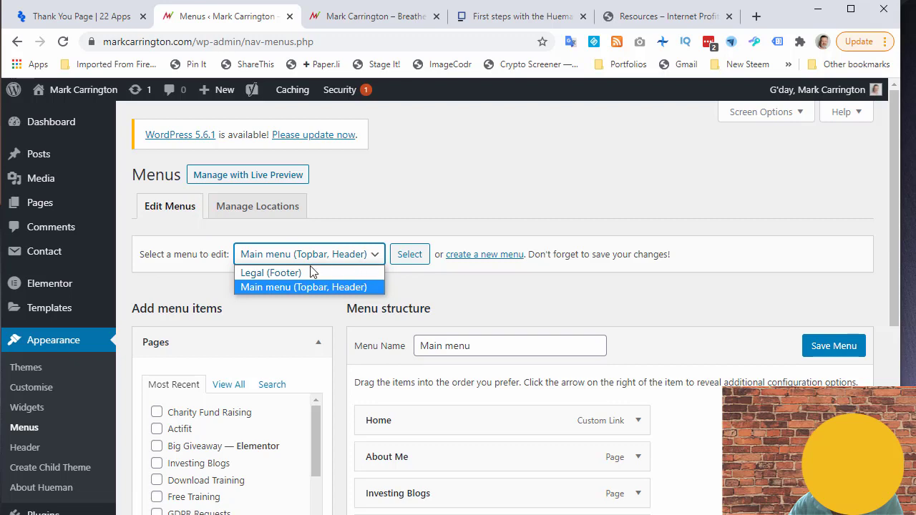
click(272, 272)
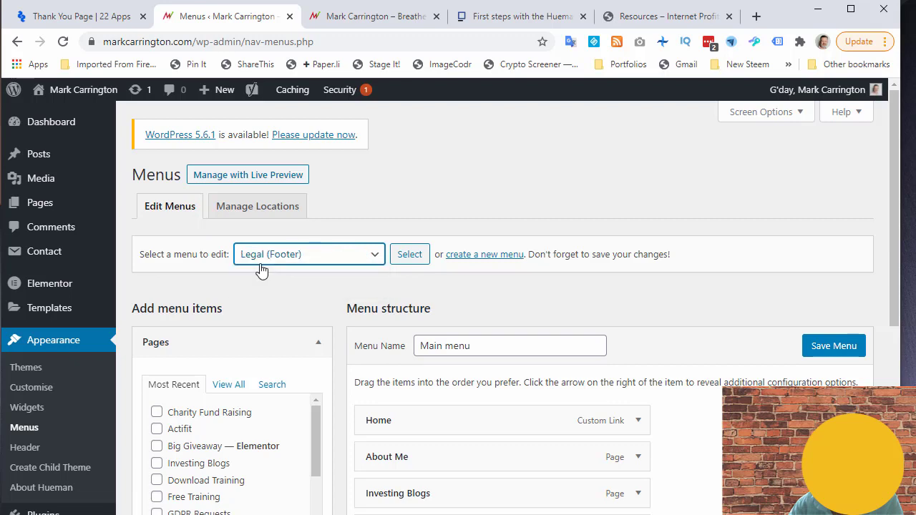
click(404, 257)
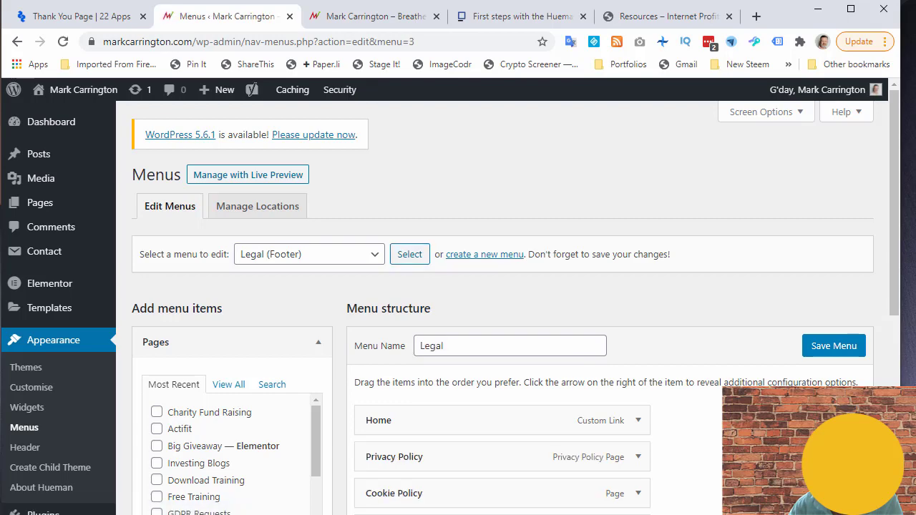
scroll(349, 256, down, 3)
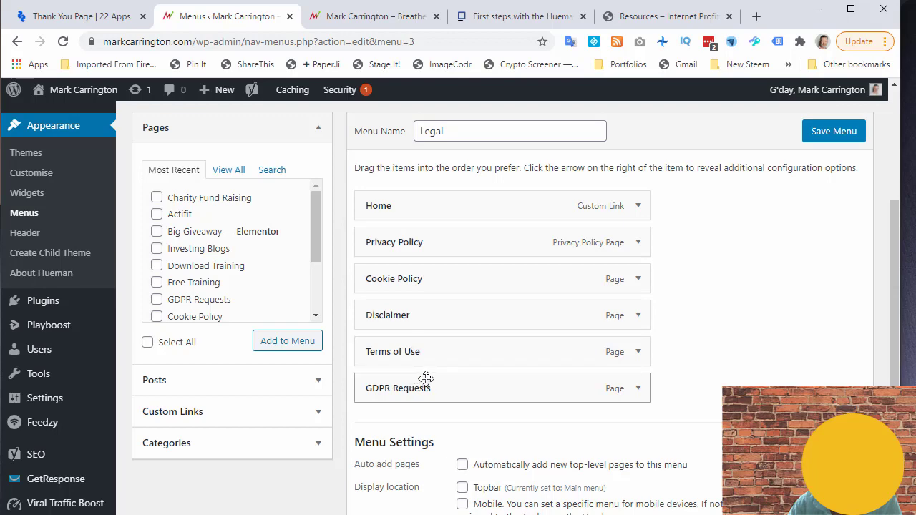
scroll(425, 378, up, 3)
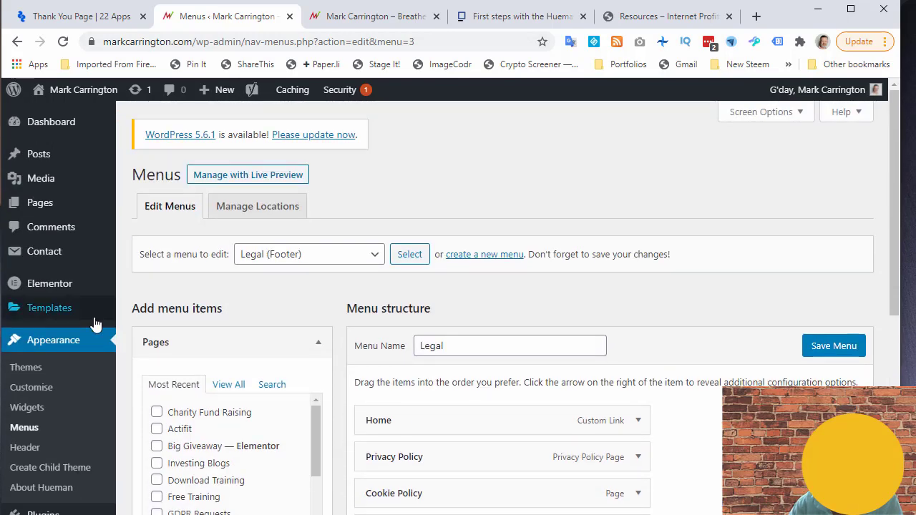
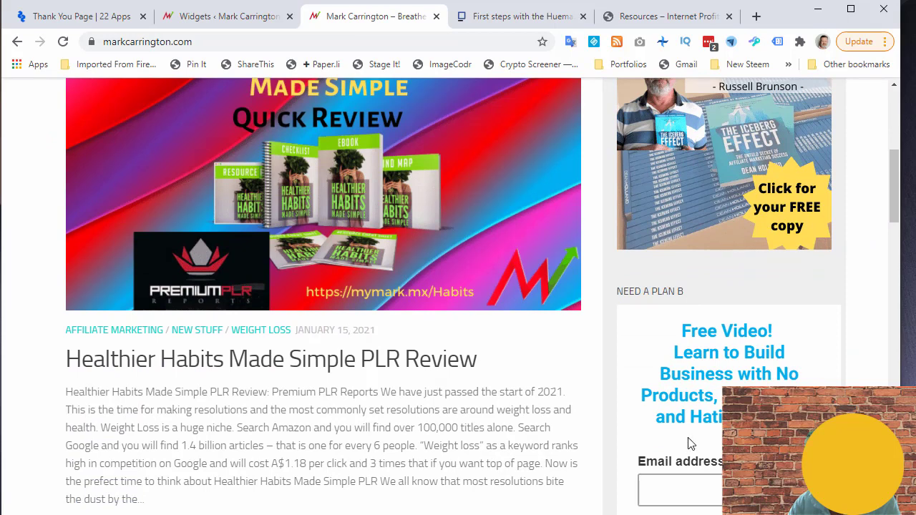
Step: Examine the widgets in the live blog's sidebar, from the email opt-in form down to the banner ads
scroll(663, 399, down, 2)
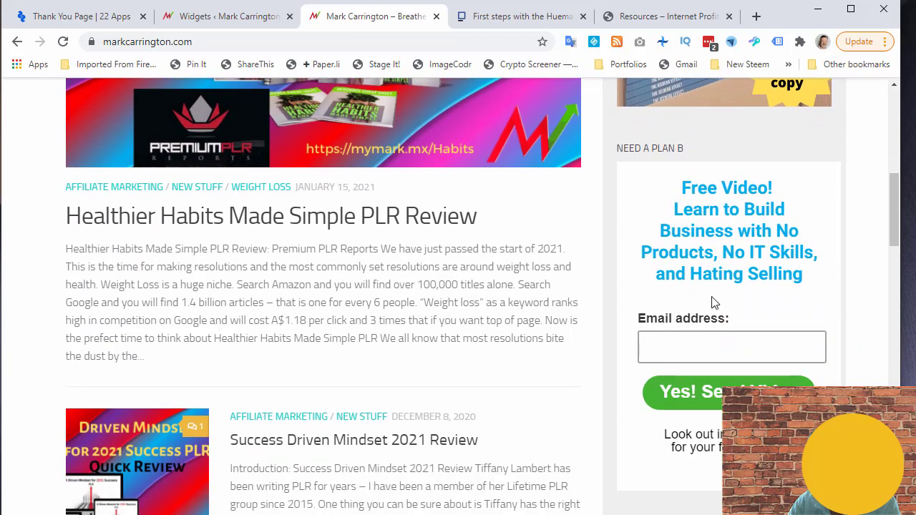
scroll(712, 302, down, 4)
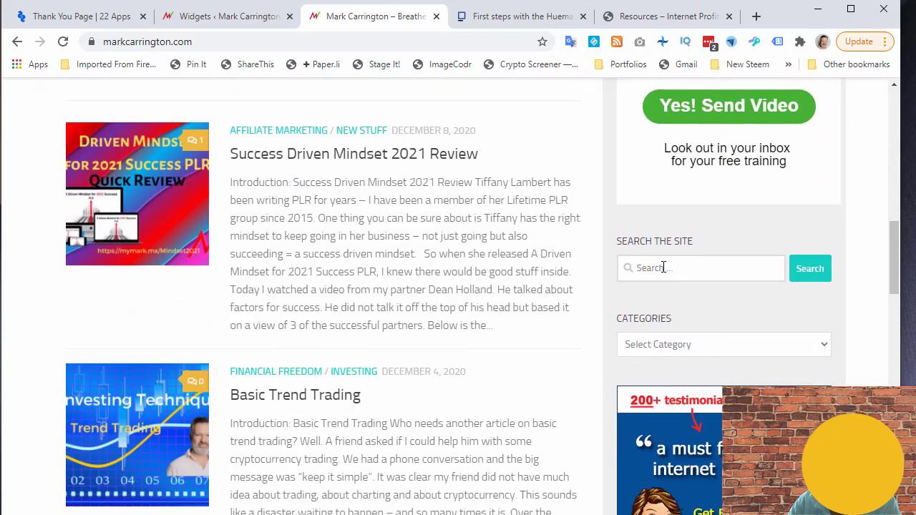
scroll(694, 326, down, 2)
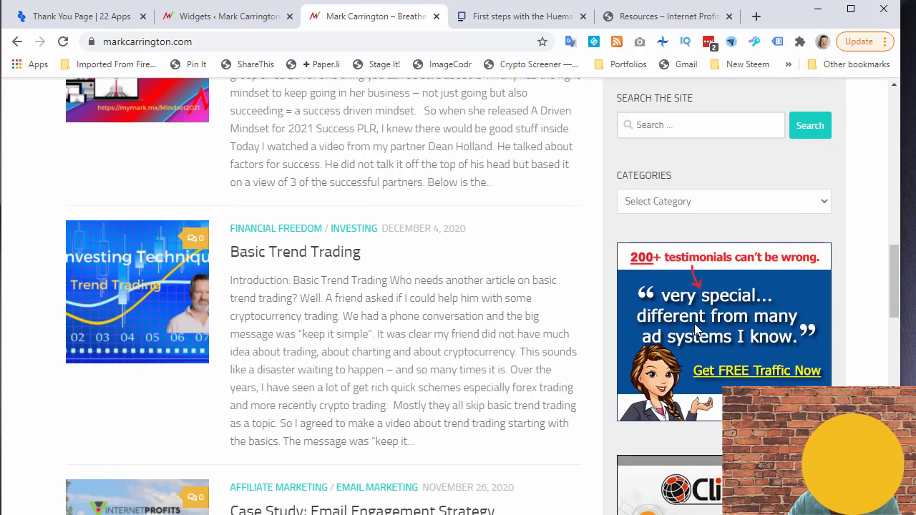
Step: Review the remaining banner ads down to the end of the live blog's sidebar and return to the Widgets admin page
scroll(711, 339, down, 3)
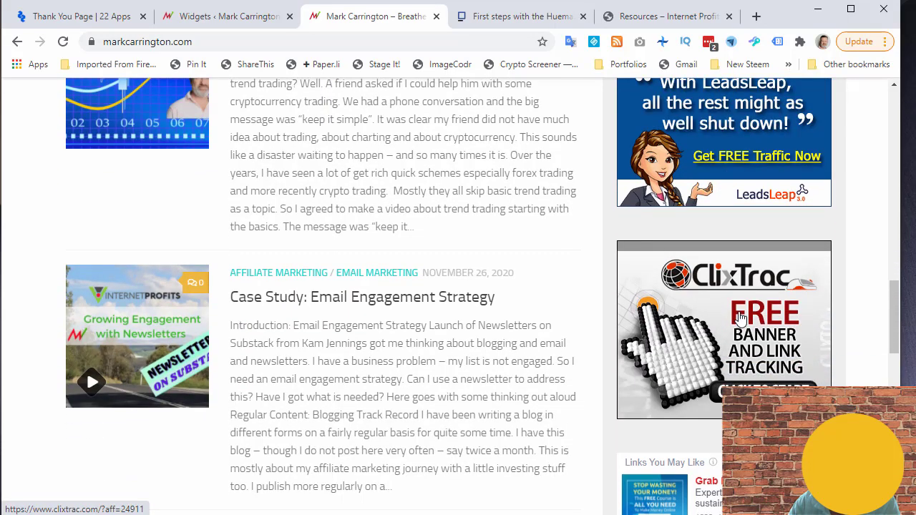
scroll(741, 318, down, 7)
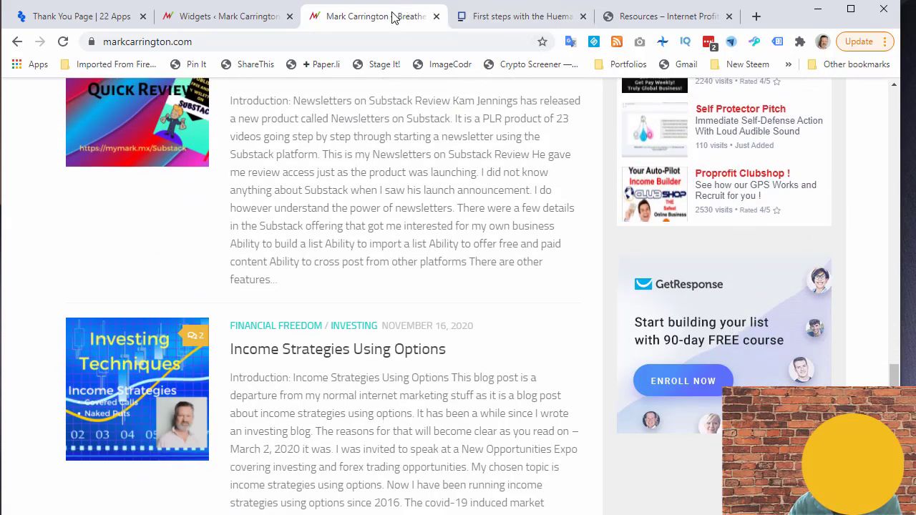
click(276, 16)
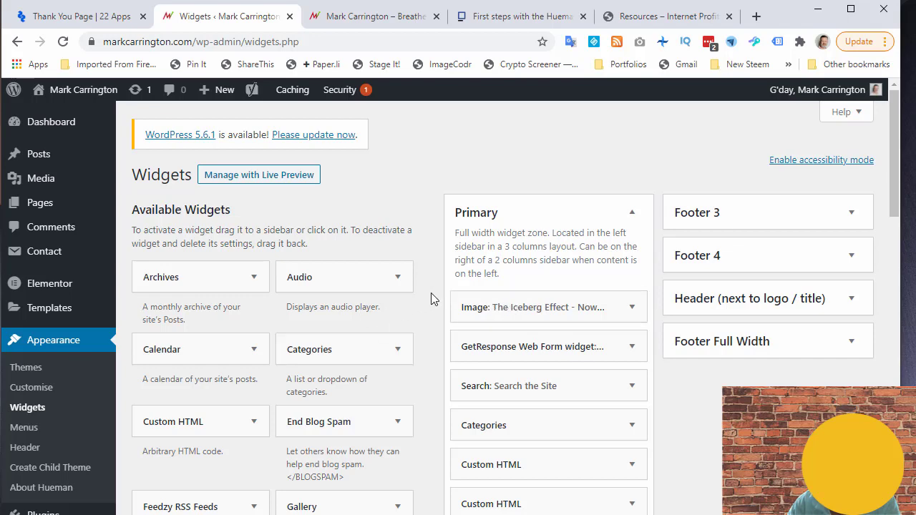
Step: Add an Image widget at the top of the Primary widget area and open its image selection
scroll(367, 304, down, 1)
scroll(367, 304, down, 4)
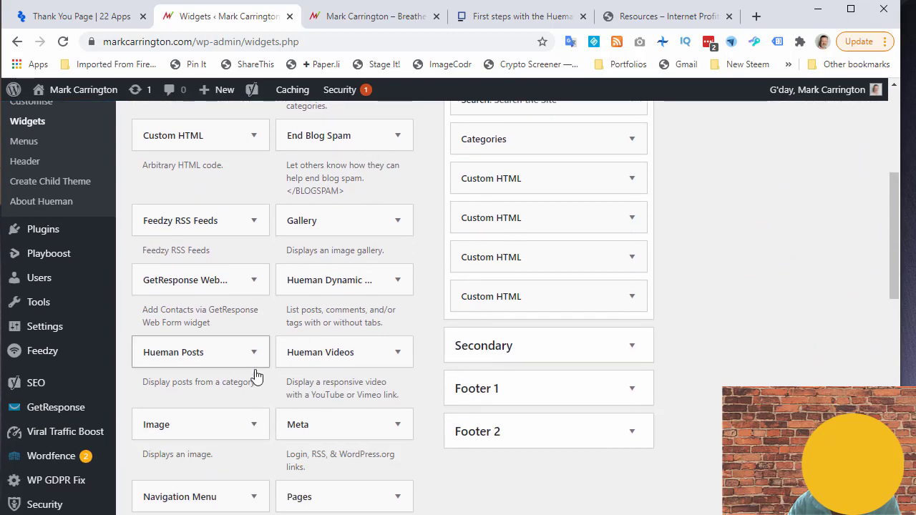
drag(213, 422, 530, 207)
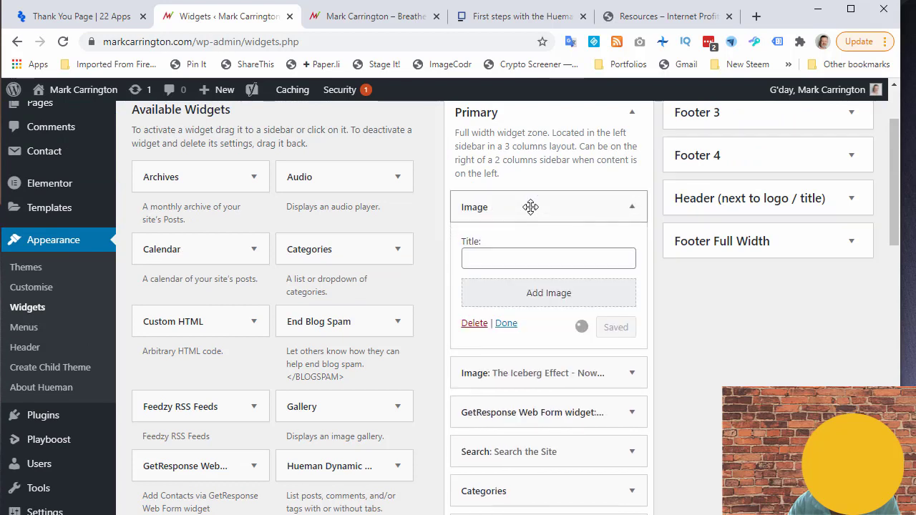
click(549, 299)
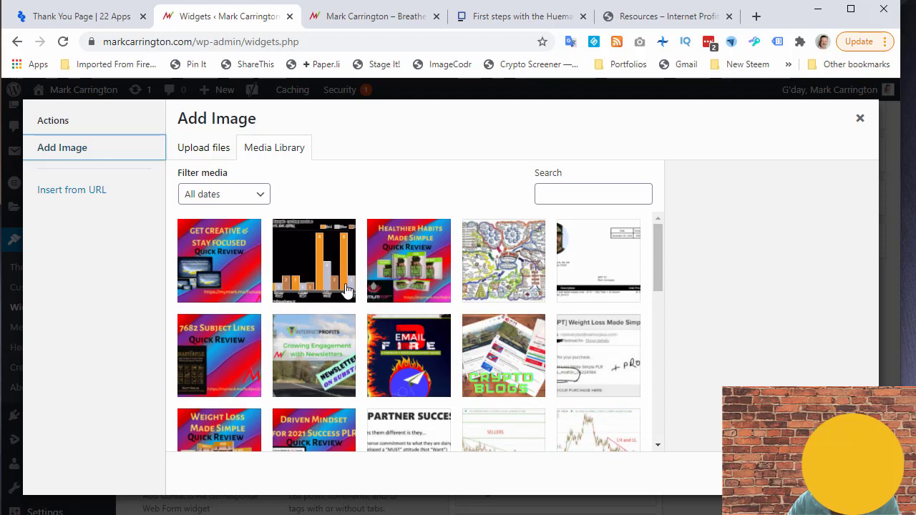
Step: Switch to the Internet Profits Resources page and examine the Iceberg Effect banners and their available sizes
click(669, 17)
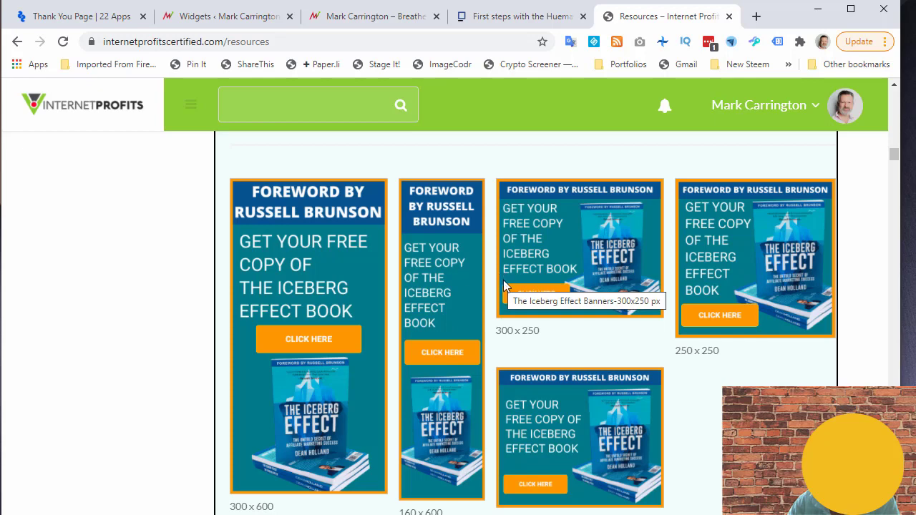
scroll(502, 279, up, 3)
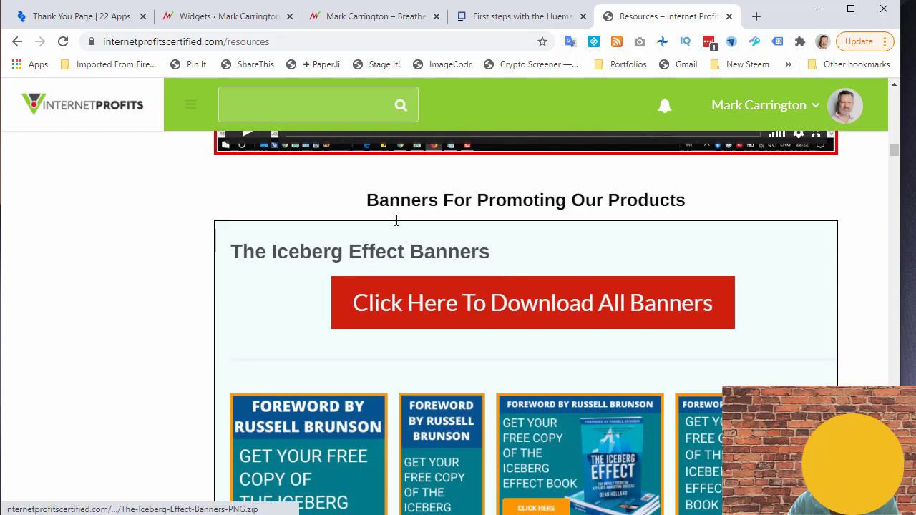
scroll(584, 403, down, 3)
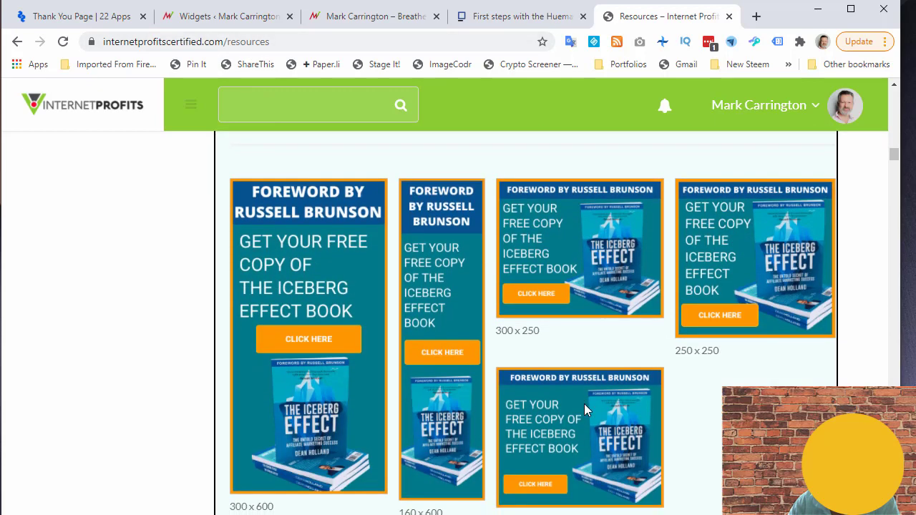
scroll(584, 403, down, 1)
scroll(584, 408, up, 1)
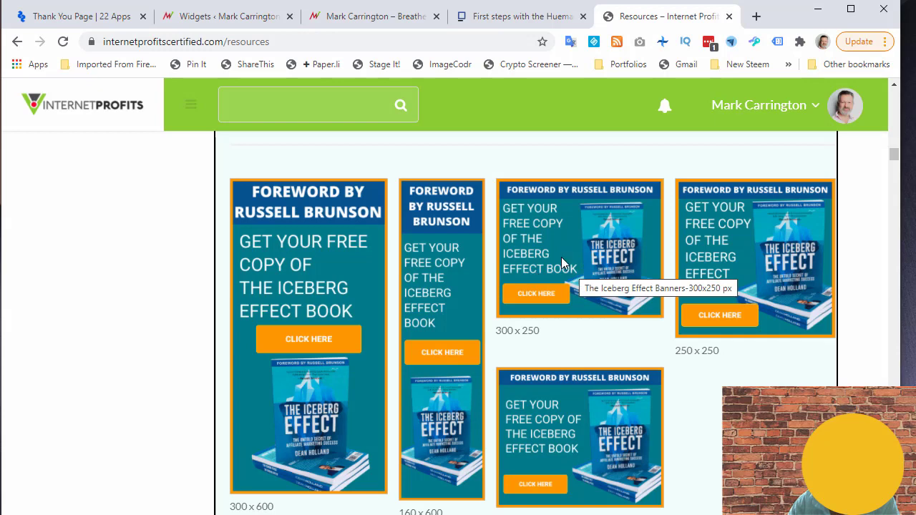
scroll(561, 263, down, 2)
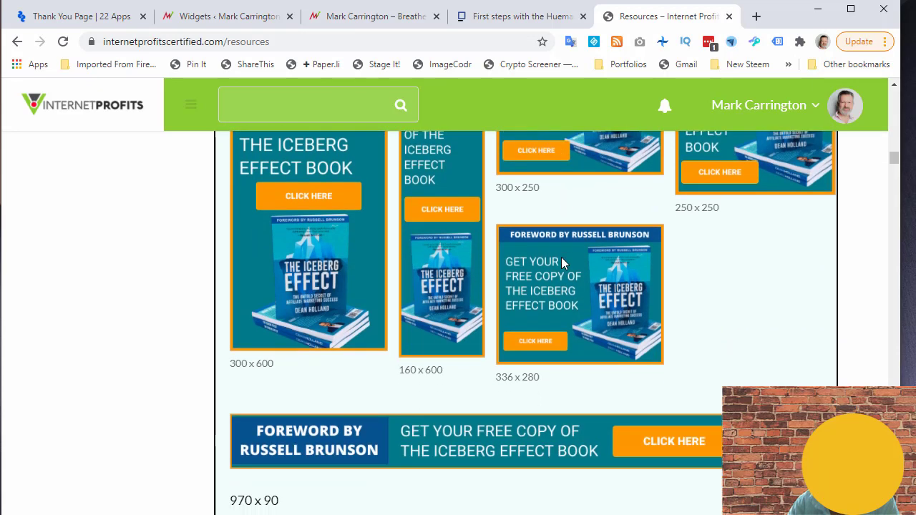
scroll(562, 263, up, 2)
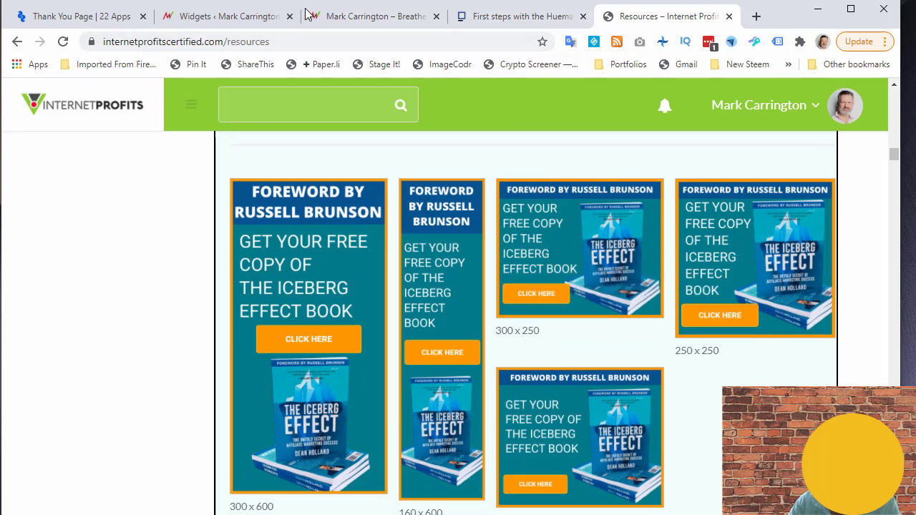
Step: Return to the Widgets page and upload The-Iceberg-Effect-Banners-300x250-px.png as the new widget's image
click(233, 19)
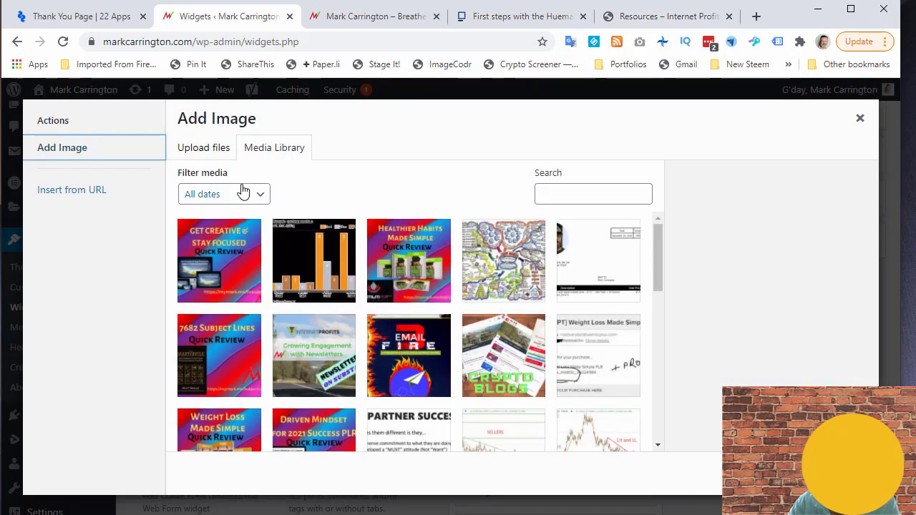
click(211, 151)
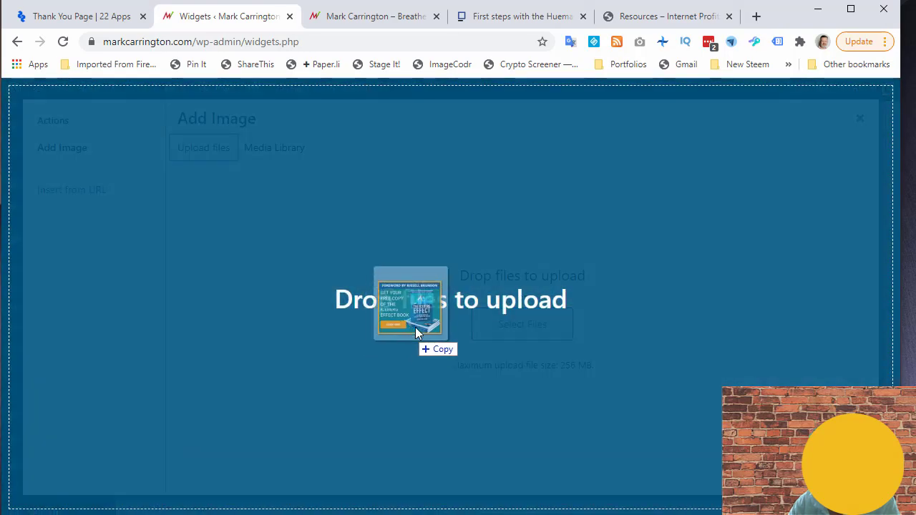
drag(415, 327, 461, 324)
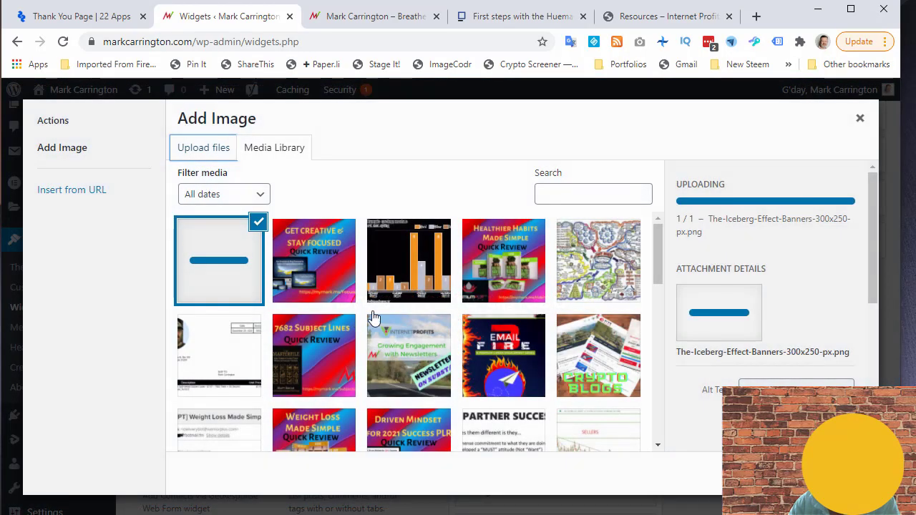
Step: Give the uploaded banner the alt text "iceberg effect" and add it to the Image widget
scroll(720, 311, up, 3)
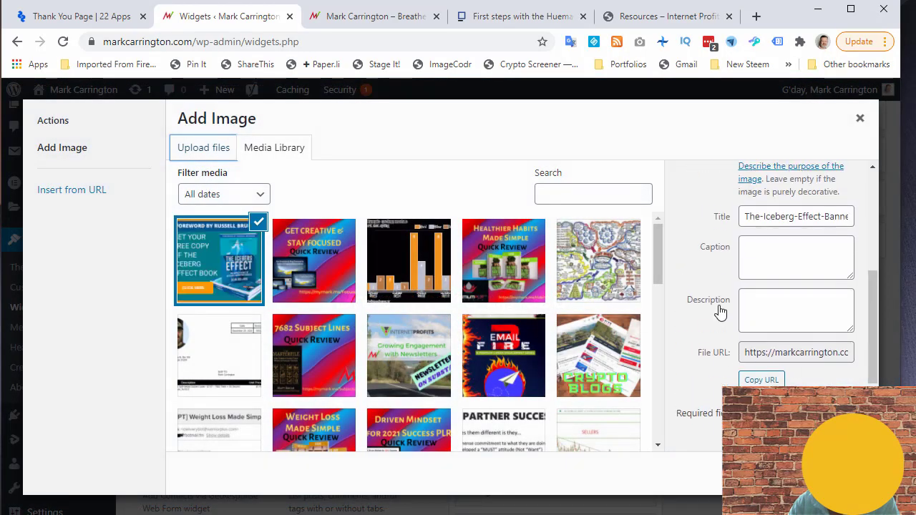
click(756, 219)
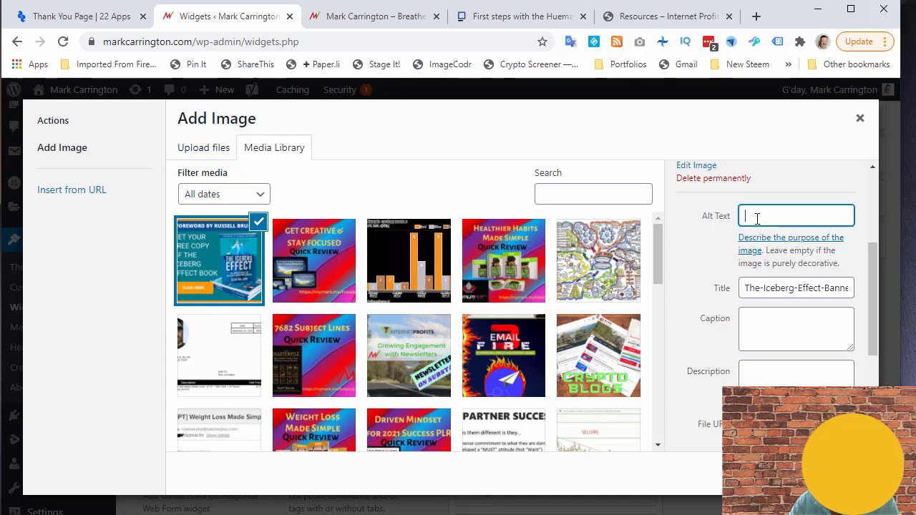
text(ice)
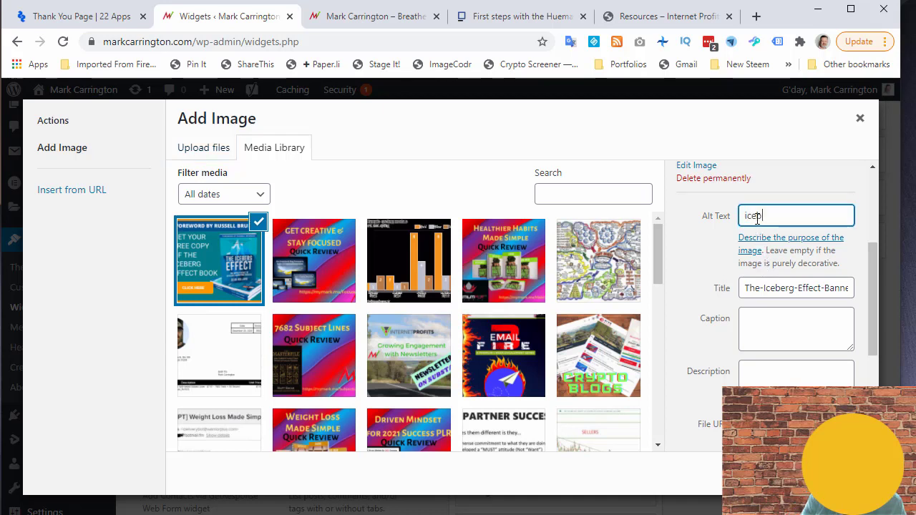
text(berg ef)
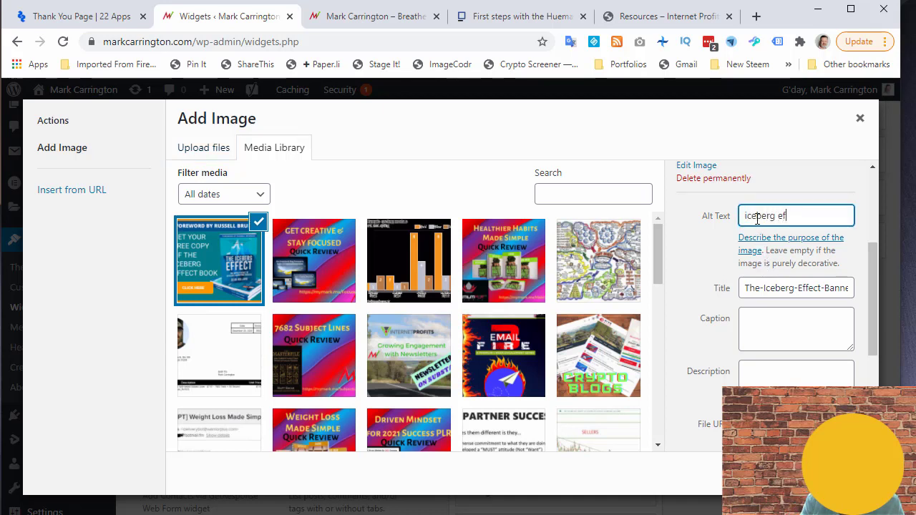
text(fect)
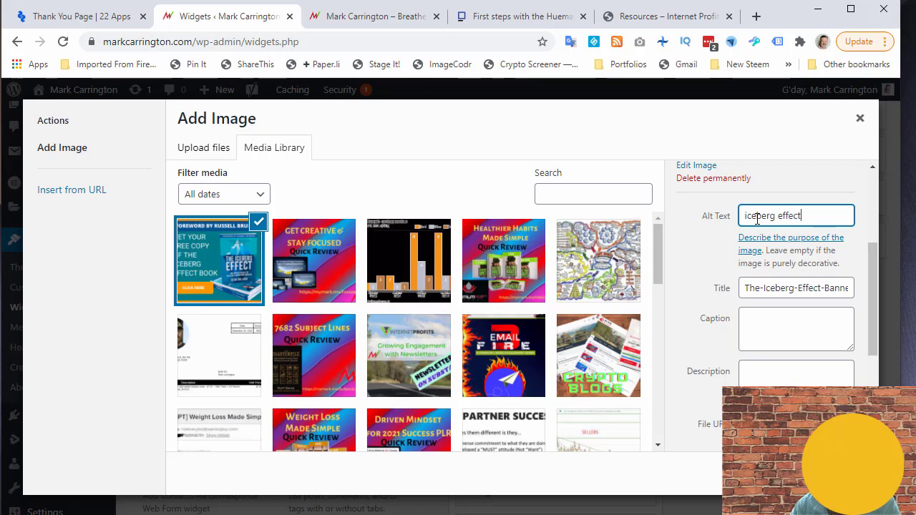
key(Return)
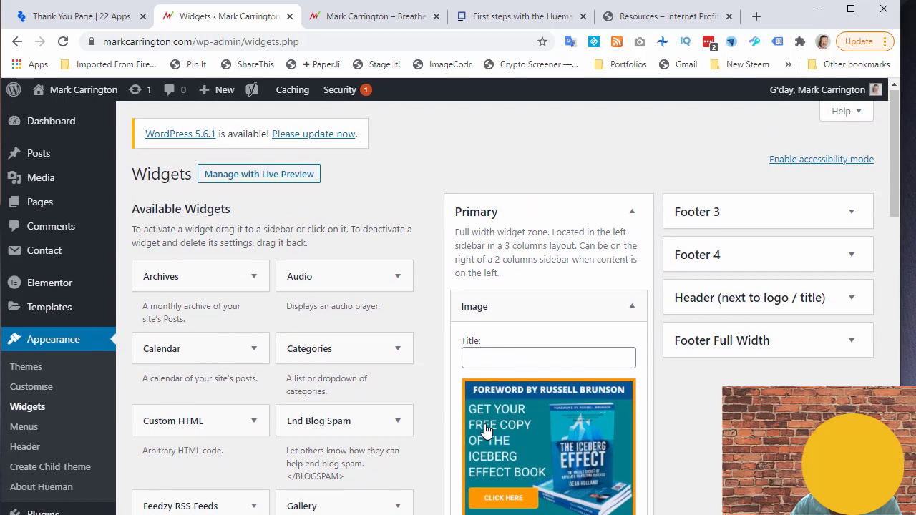
scroll(527, 342, down, 2)
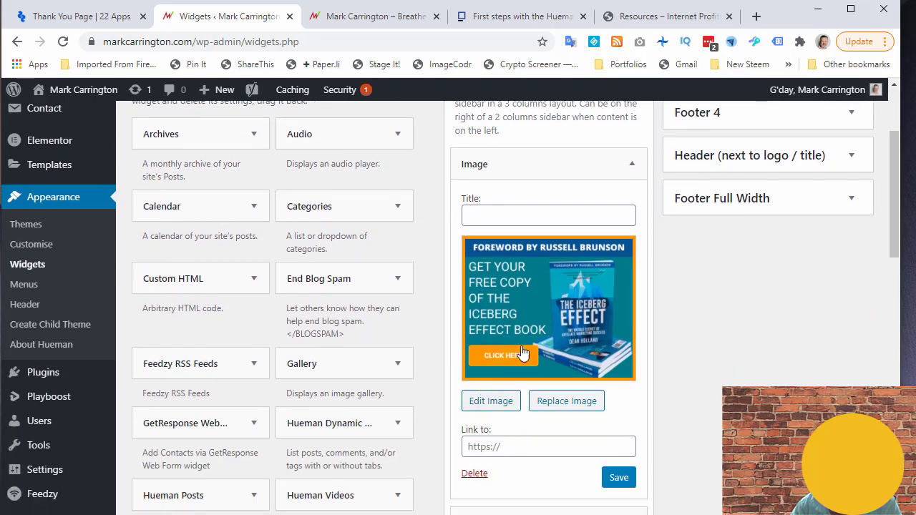
click(509, 444)
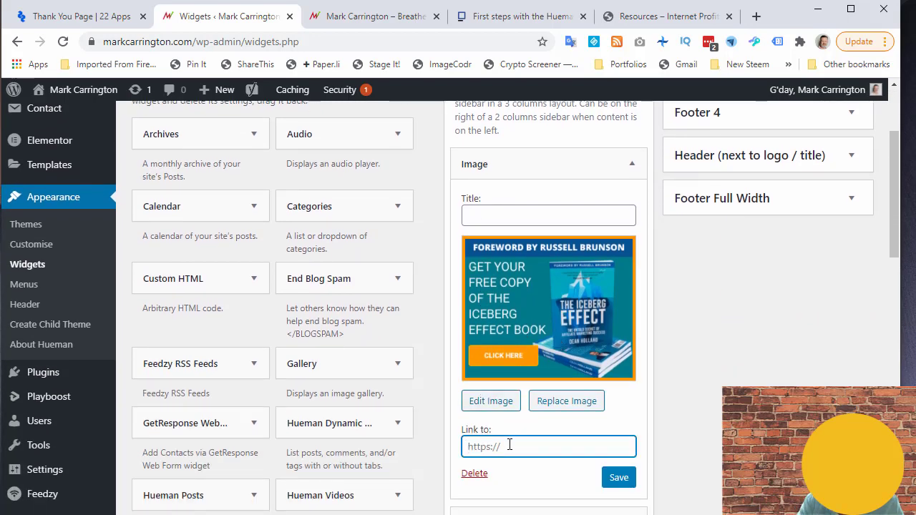
text(https)
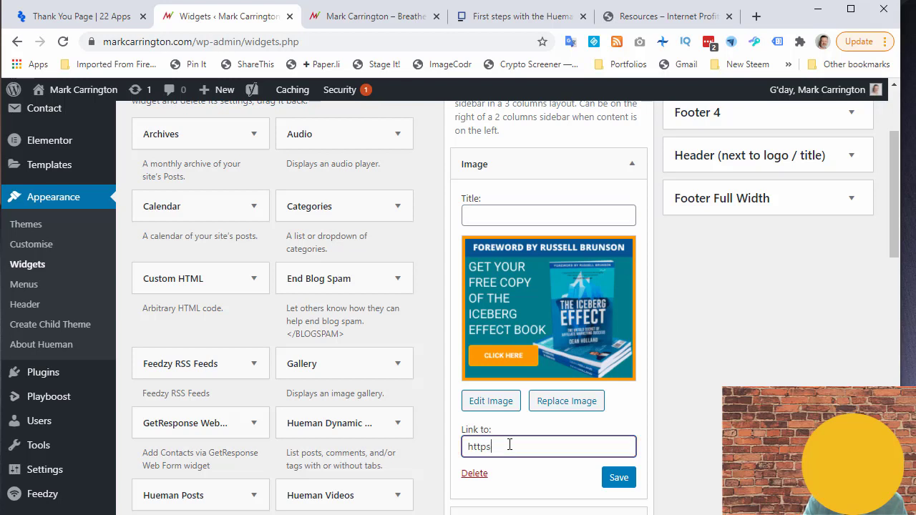
text(://mymark.mx/IEOffer)
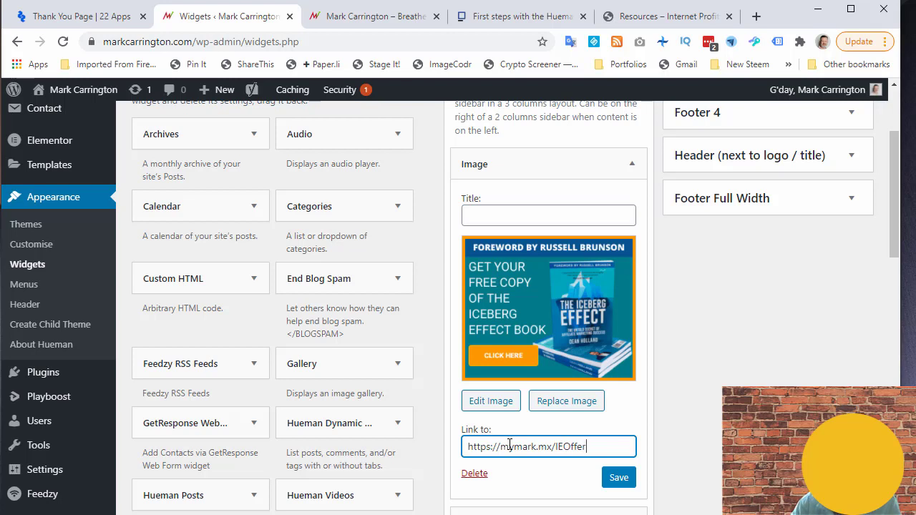
click(611, 481)
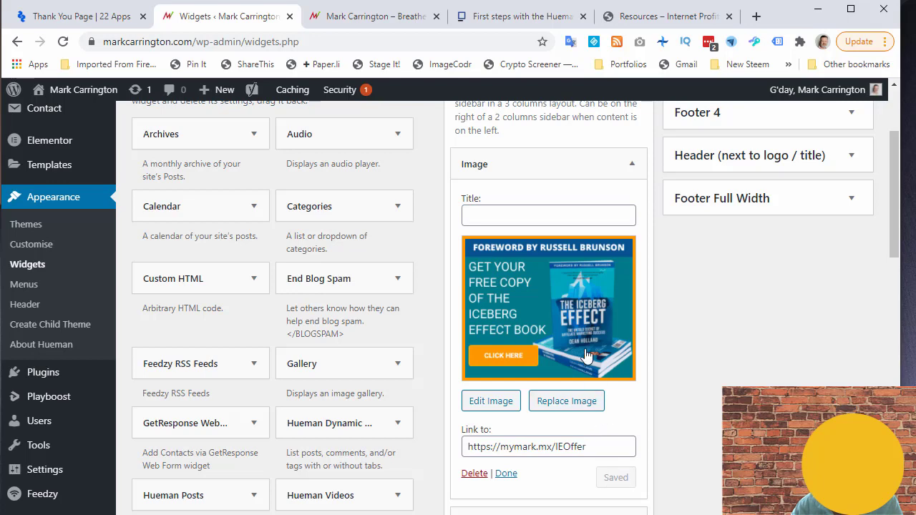
click(506, 474)
scroll(549, 409, up, 2)
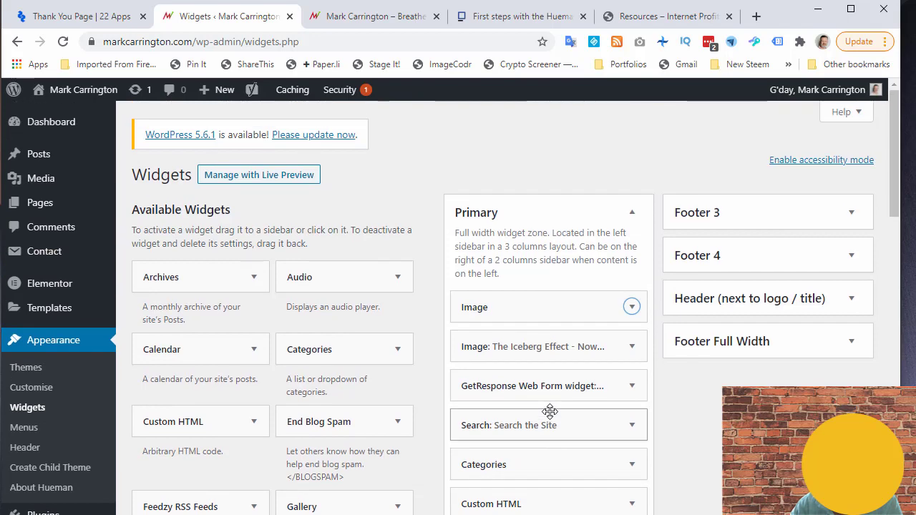
Step: Reload the live blog and check the new Iceberg Effect banner at the top of the sidebar
click(396, 22)
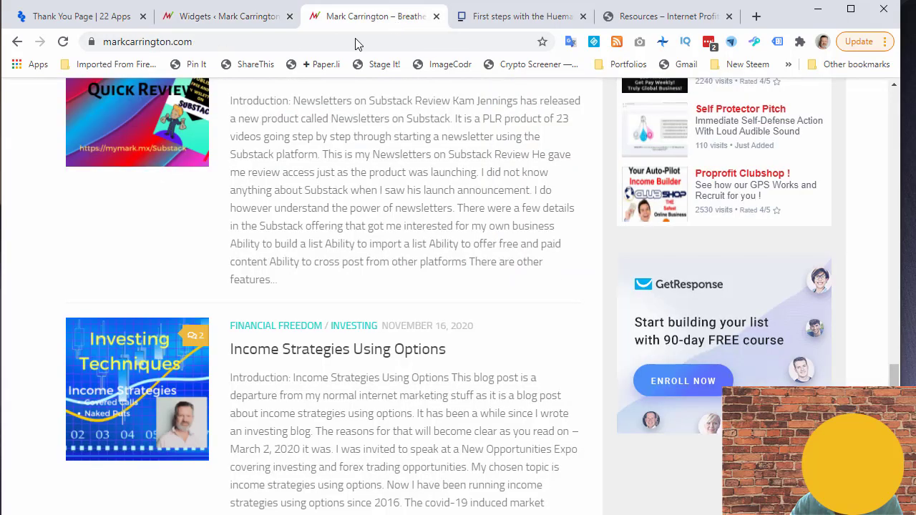
click(63, 42)
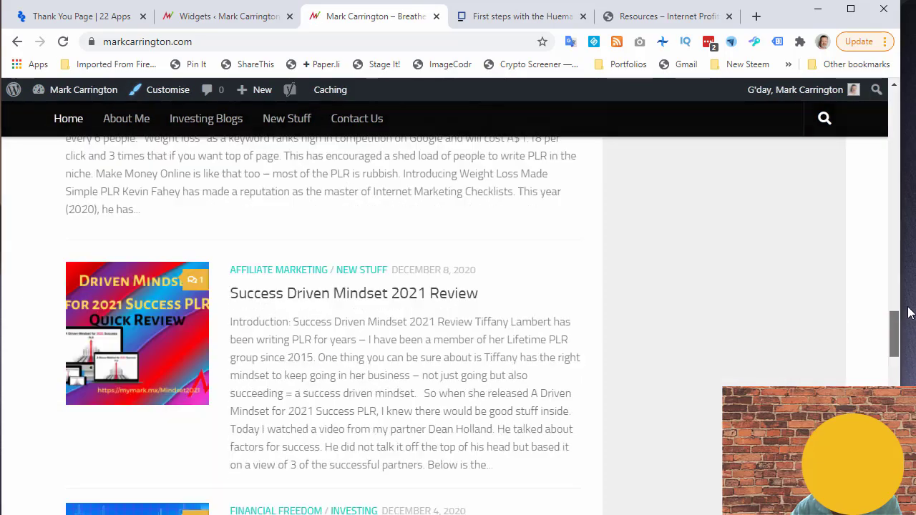
scroll(886, 186, down, 4)
scroll(885, 120, up, 8)
scroll(885, 120, up, 3)
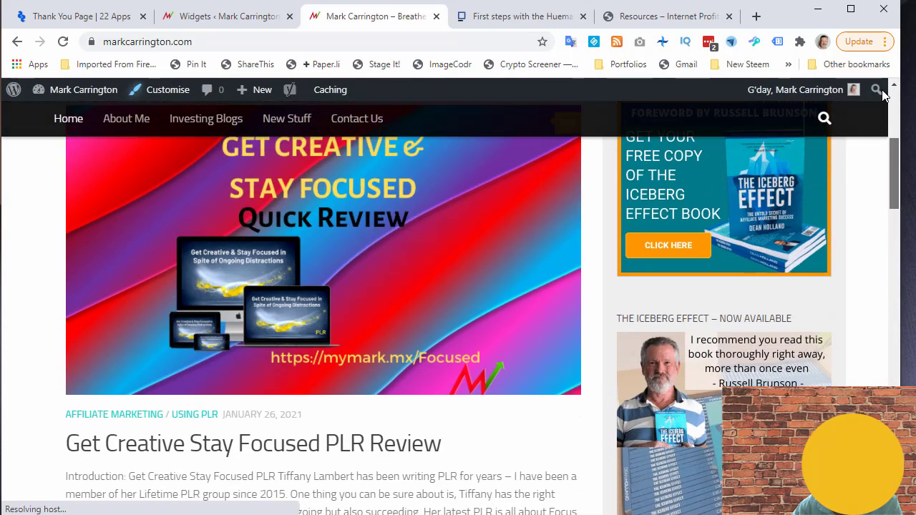
scroll(508, 365, up, 3)
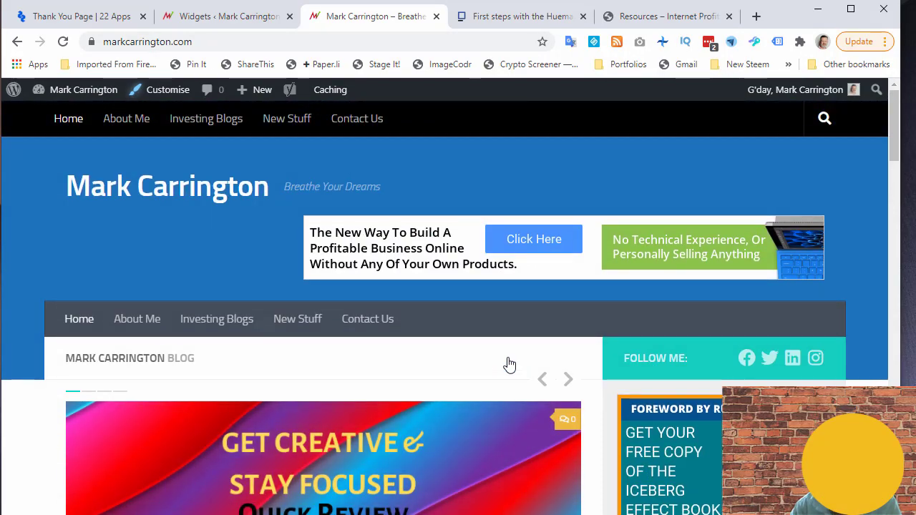
scroll(508, 365, down, 3)
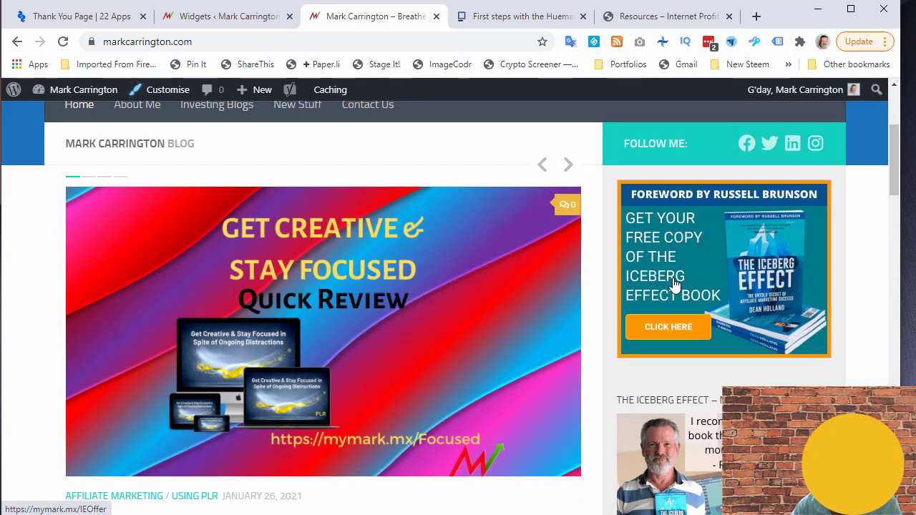
Step: Open the sidebar banner's link in a new tab and review the free book offer page it leads to
right_click(673, 284)
click(716, 288)
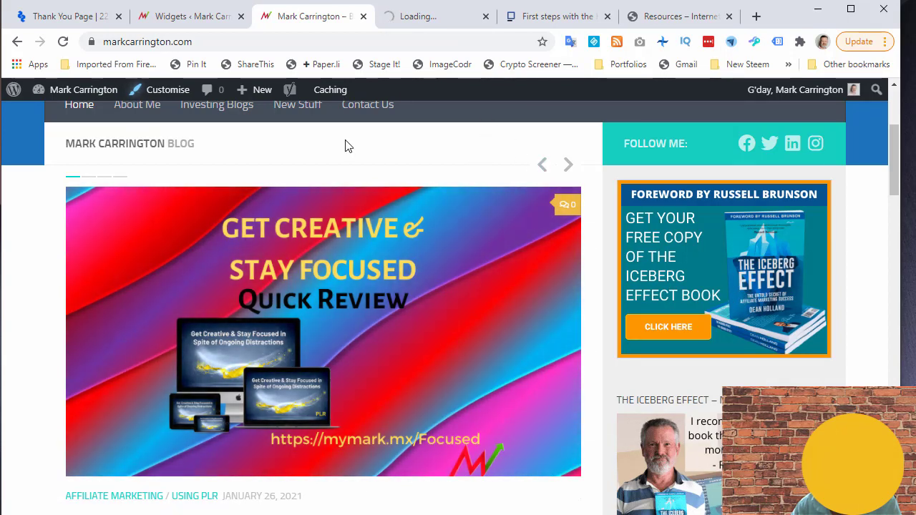
click(443, 22)
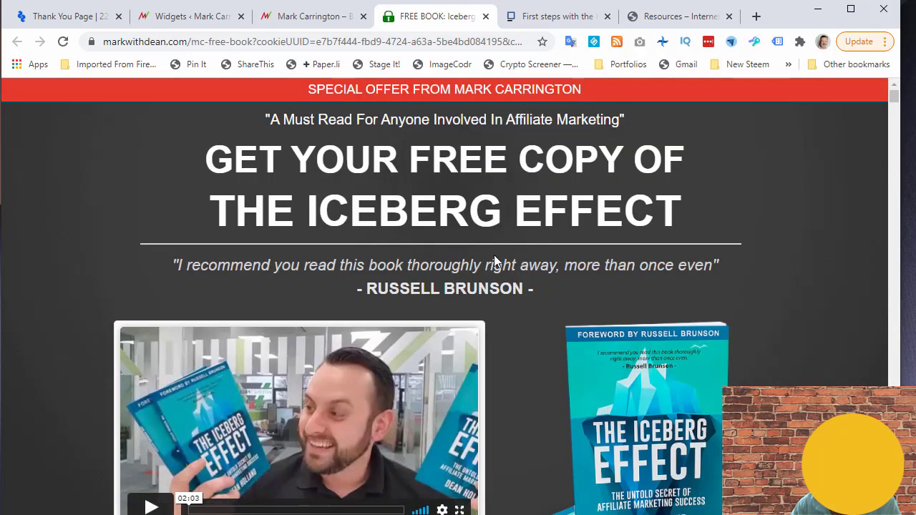
scroll(494, 255, down, 9)
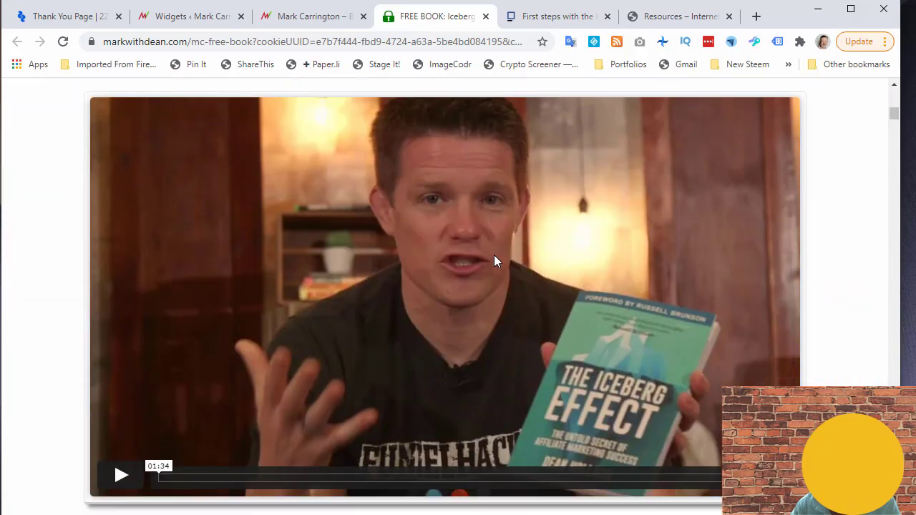
Step: Look over the rest of the free book offer page and return to the live blog
scroll(494, 256, down, 5)
scroll(493, 255, up, 14)
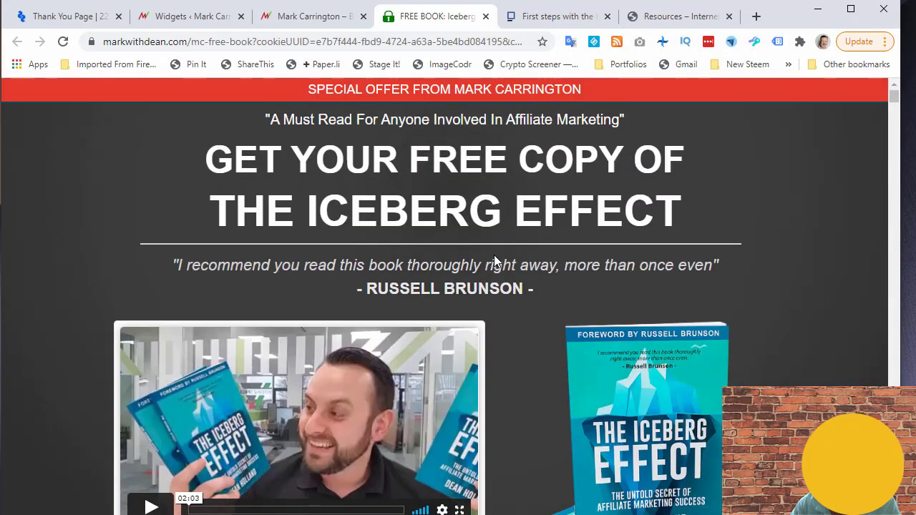
click(304, 16)
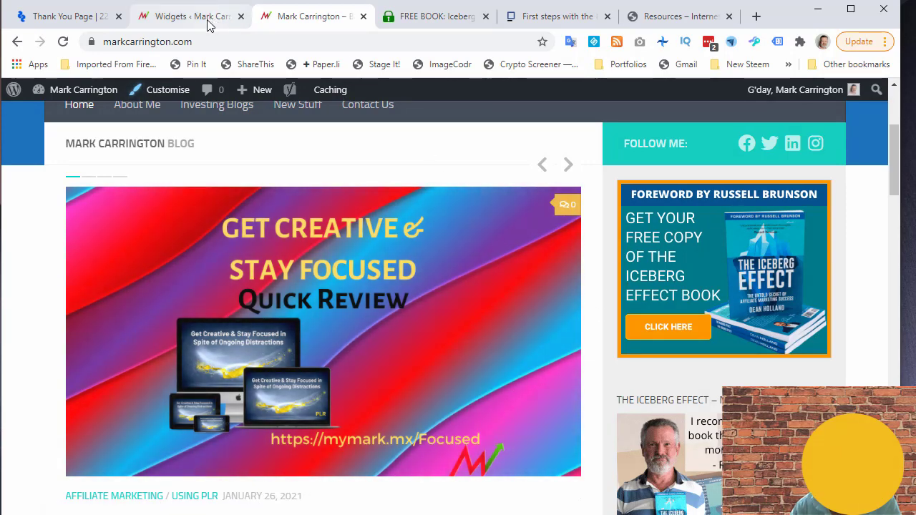
Step: In the Widgets admin page, examine the banner link code in Footer 1's "Get Your Free Book Today" Custom HTML widget and collapse the widget
click(207, 21)
scroll(403, 368, down, 2)
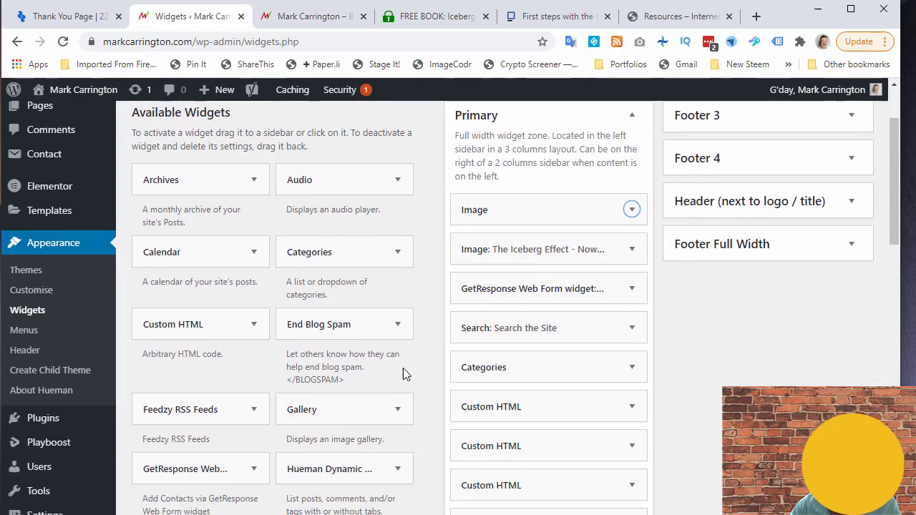
scroll(403, 368, down, 4)
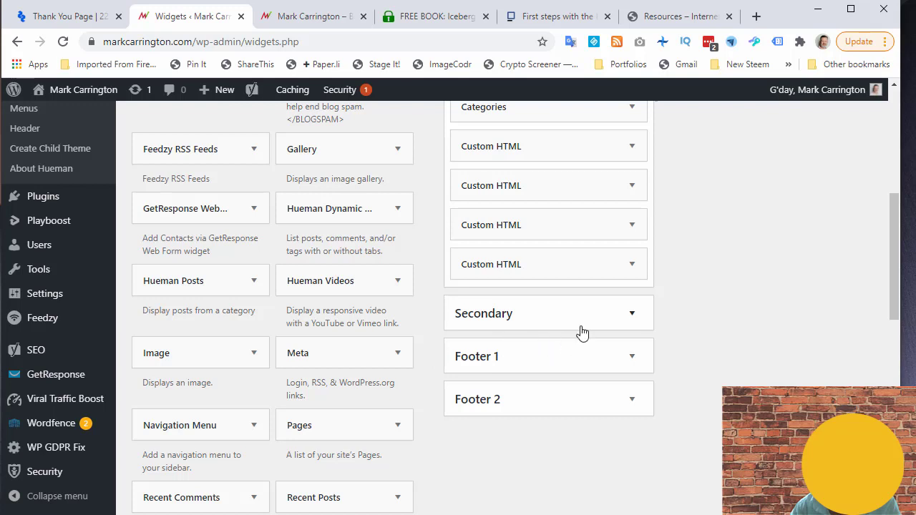
click(629, 358)
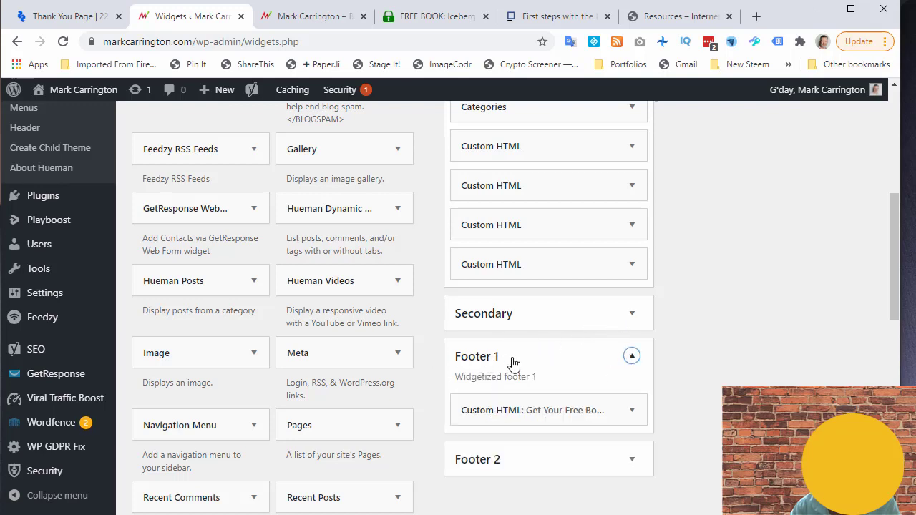
click(631, 413)
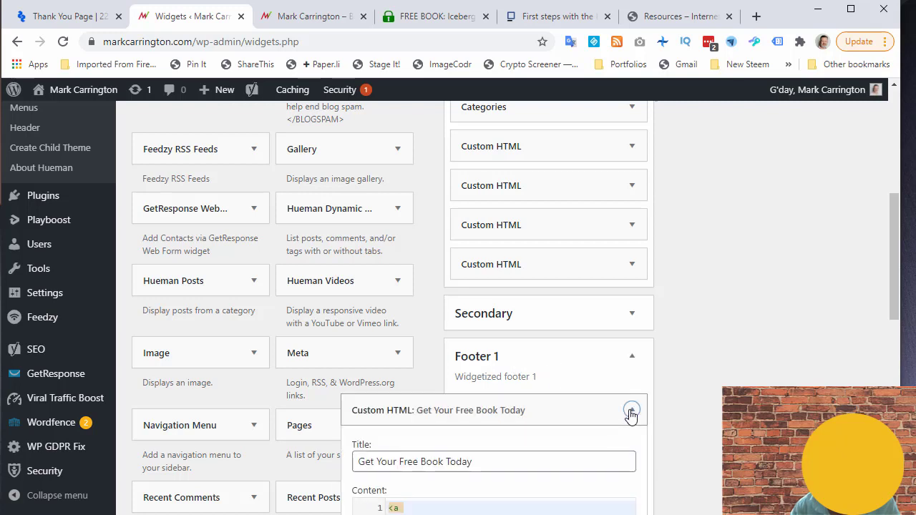
scroll(542, 446, down, 2)
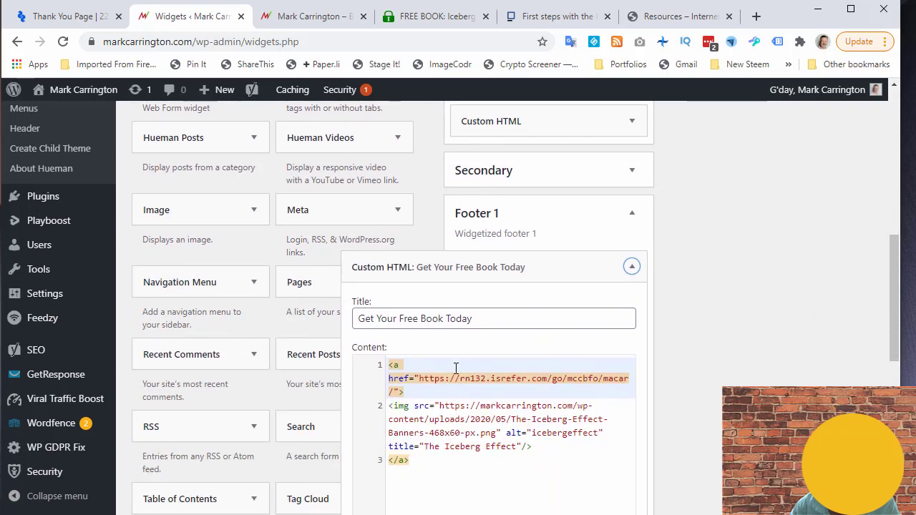
scroll(456, 367, down, 1)
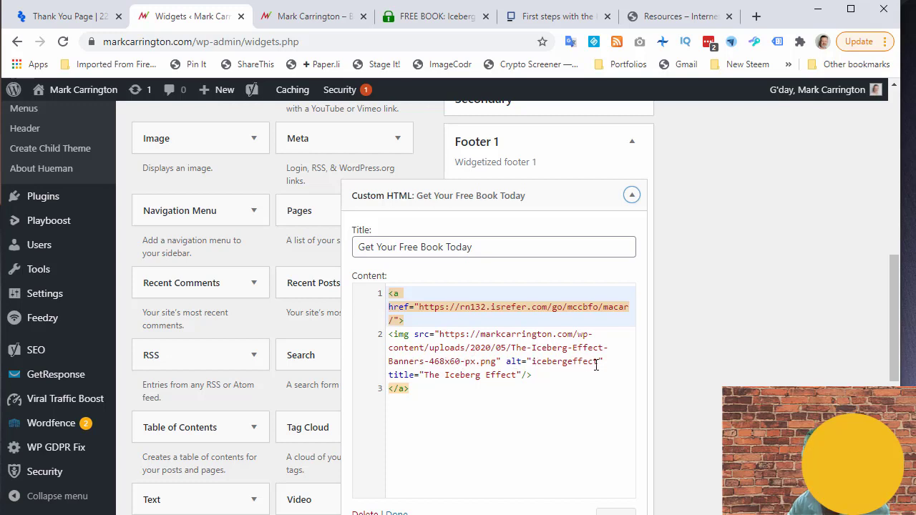
scroll(544, 363, up, 1)
scroll(543, 366, up, 1)
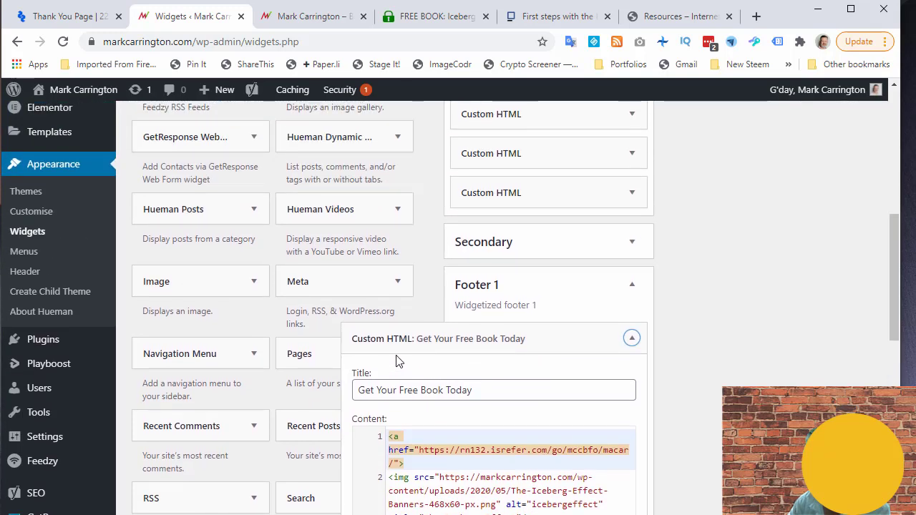
click(631, 337)
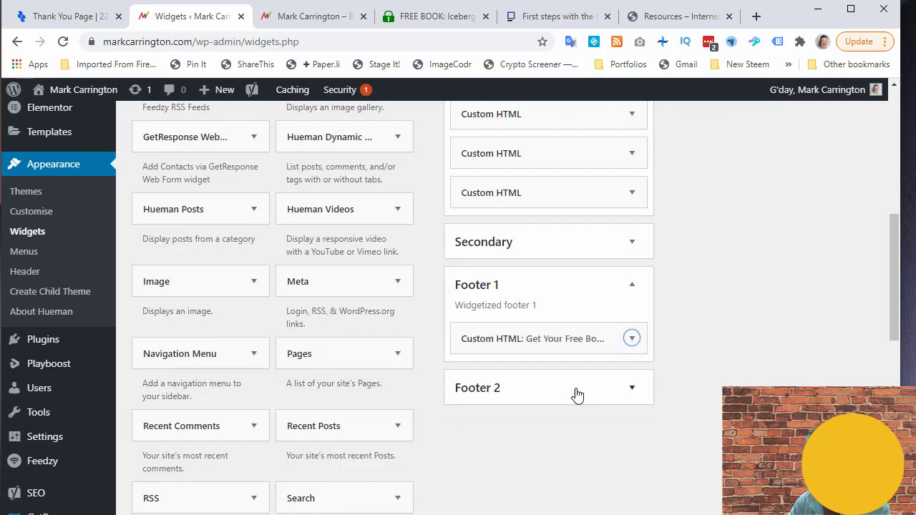
Step: Expand the untitled Image widget in the Primary sidebar and review its banner, link and delete option
scroll(538, 349, up, 6)
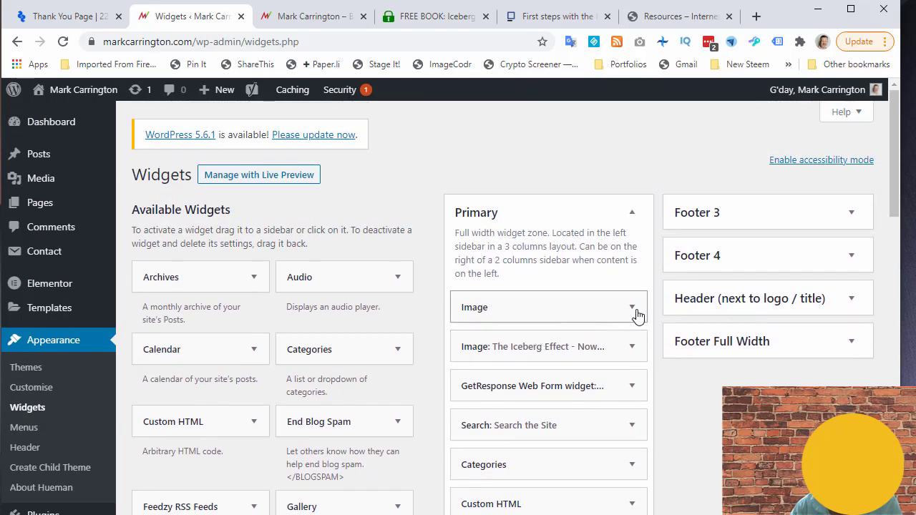
click(633, 310)
scroll(544, 358, down, 3)
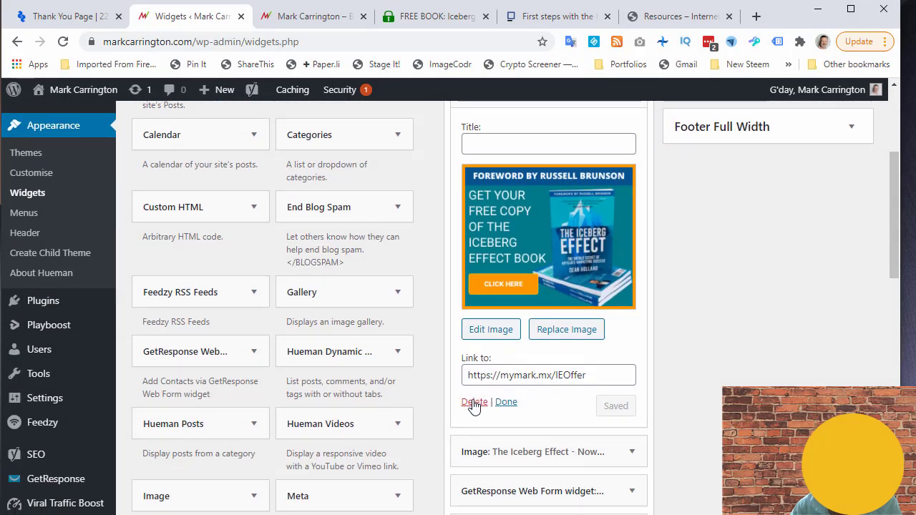
scroll(474, 405, down, 2)
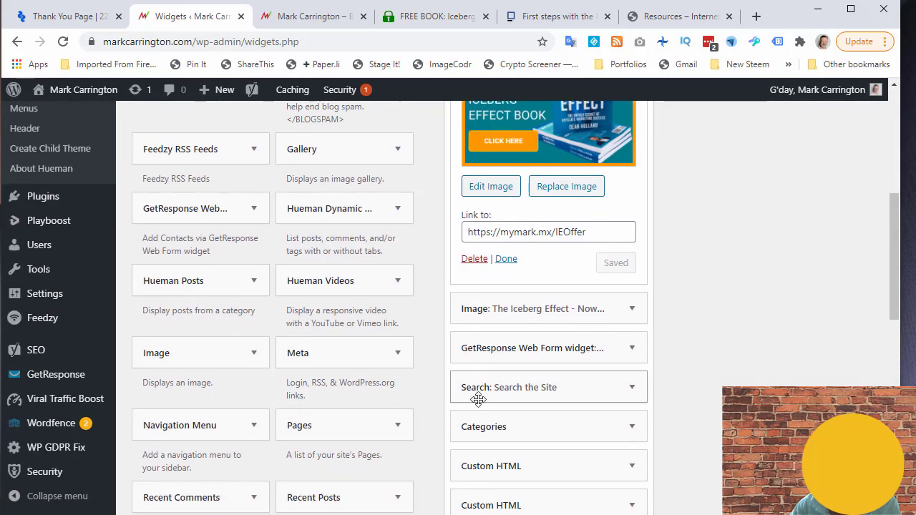
Step: Delete the older "The Iceberg Effect - Now Available" Image widget from the Primary sidebar
click(631, 308)
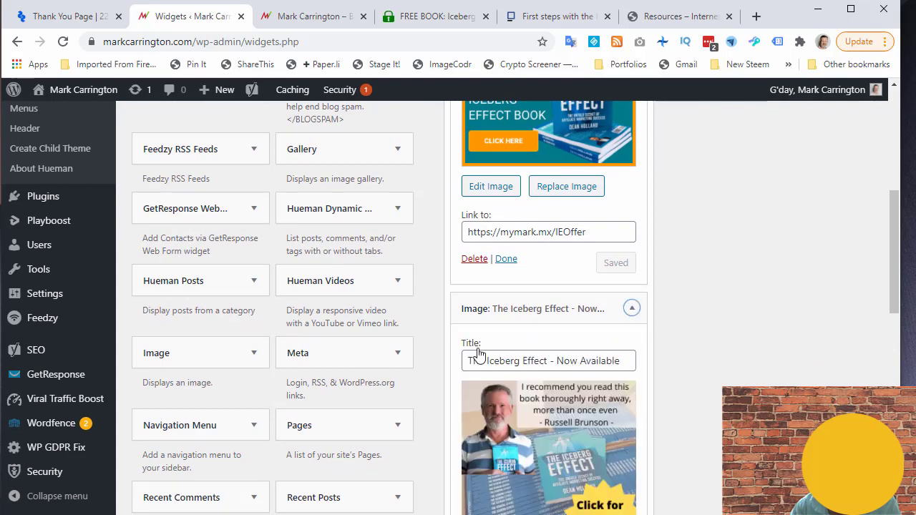
scroll(479, 355, down, 4)
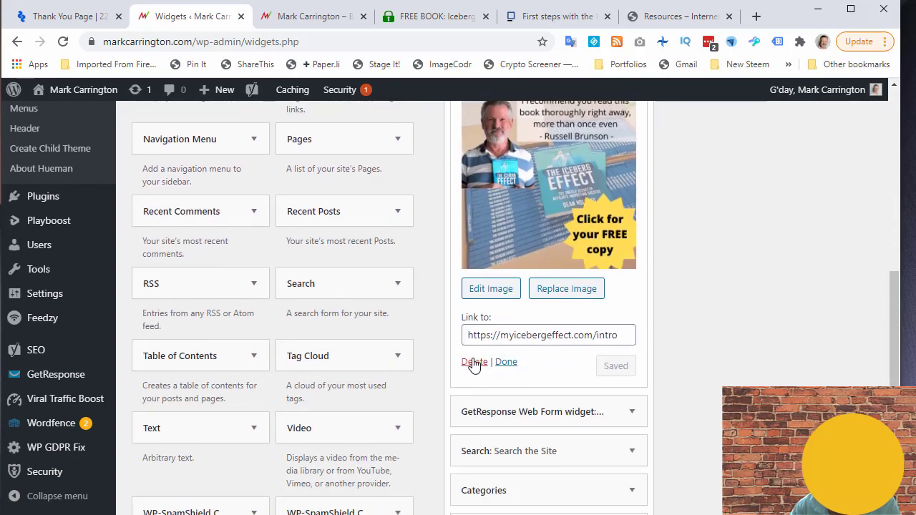
click(472, 363)
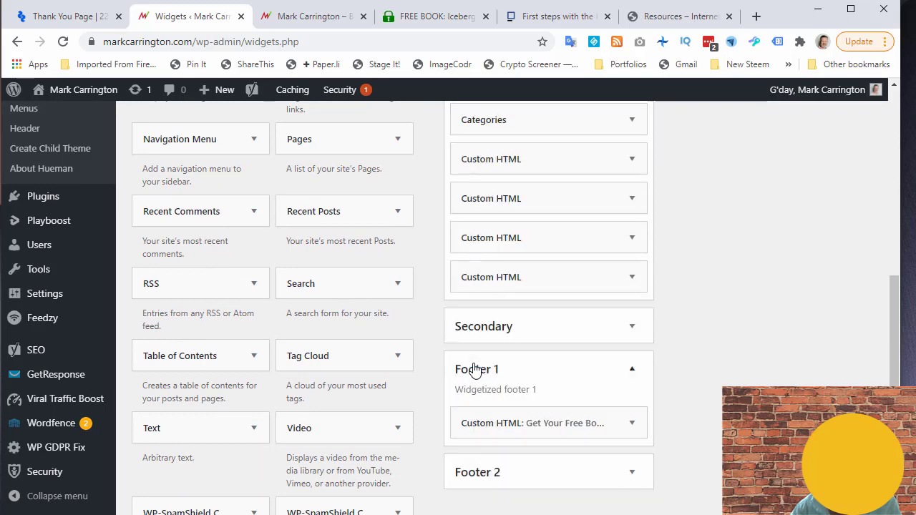
scroll(523, 368, up, 8)
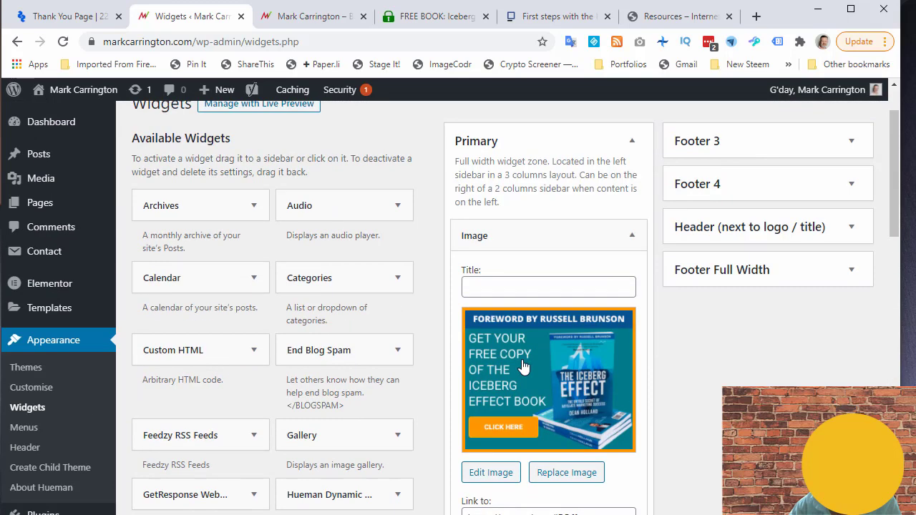
scroll(521, 364, up, 2)
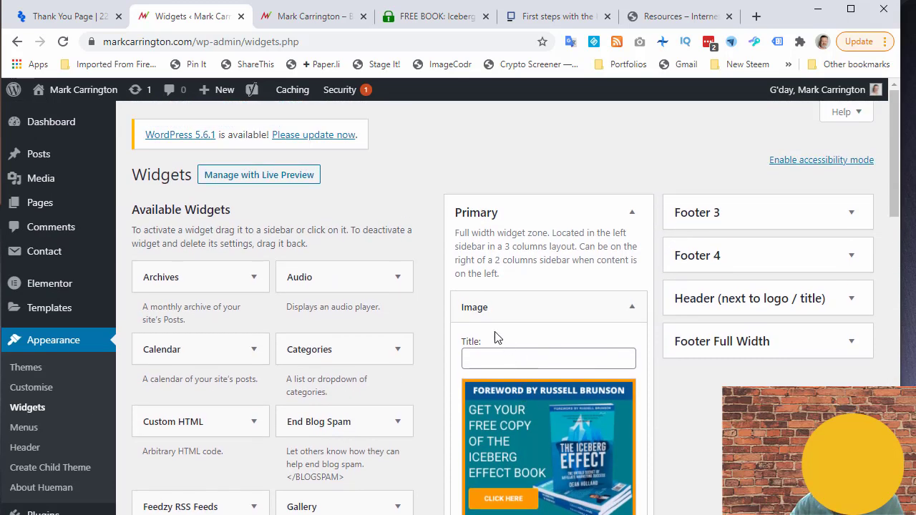